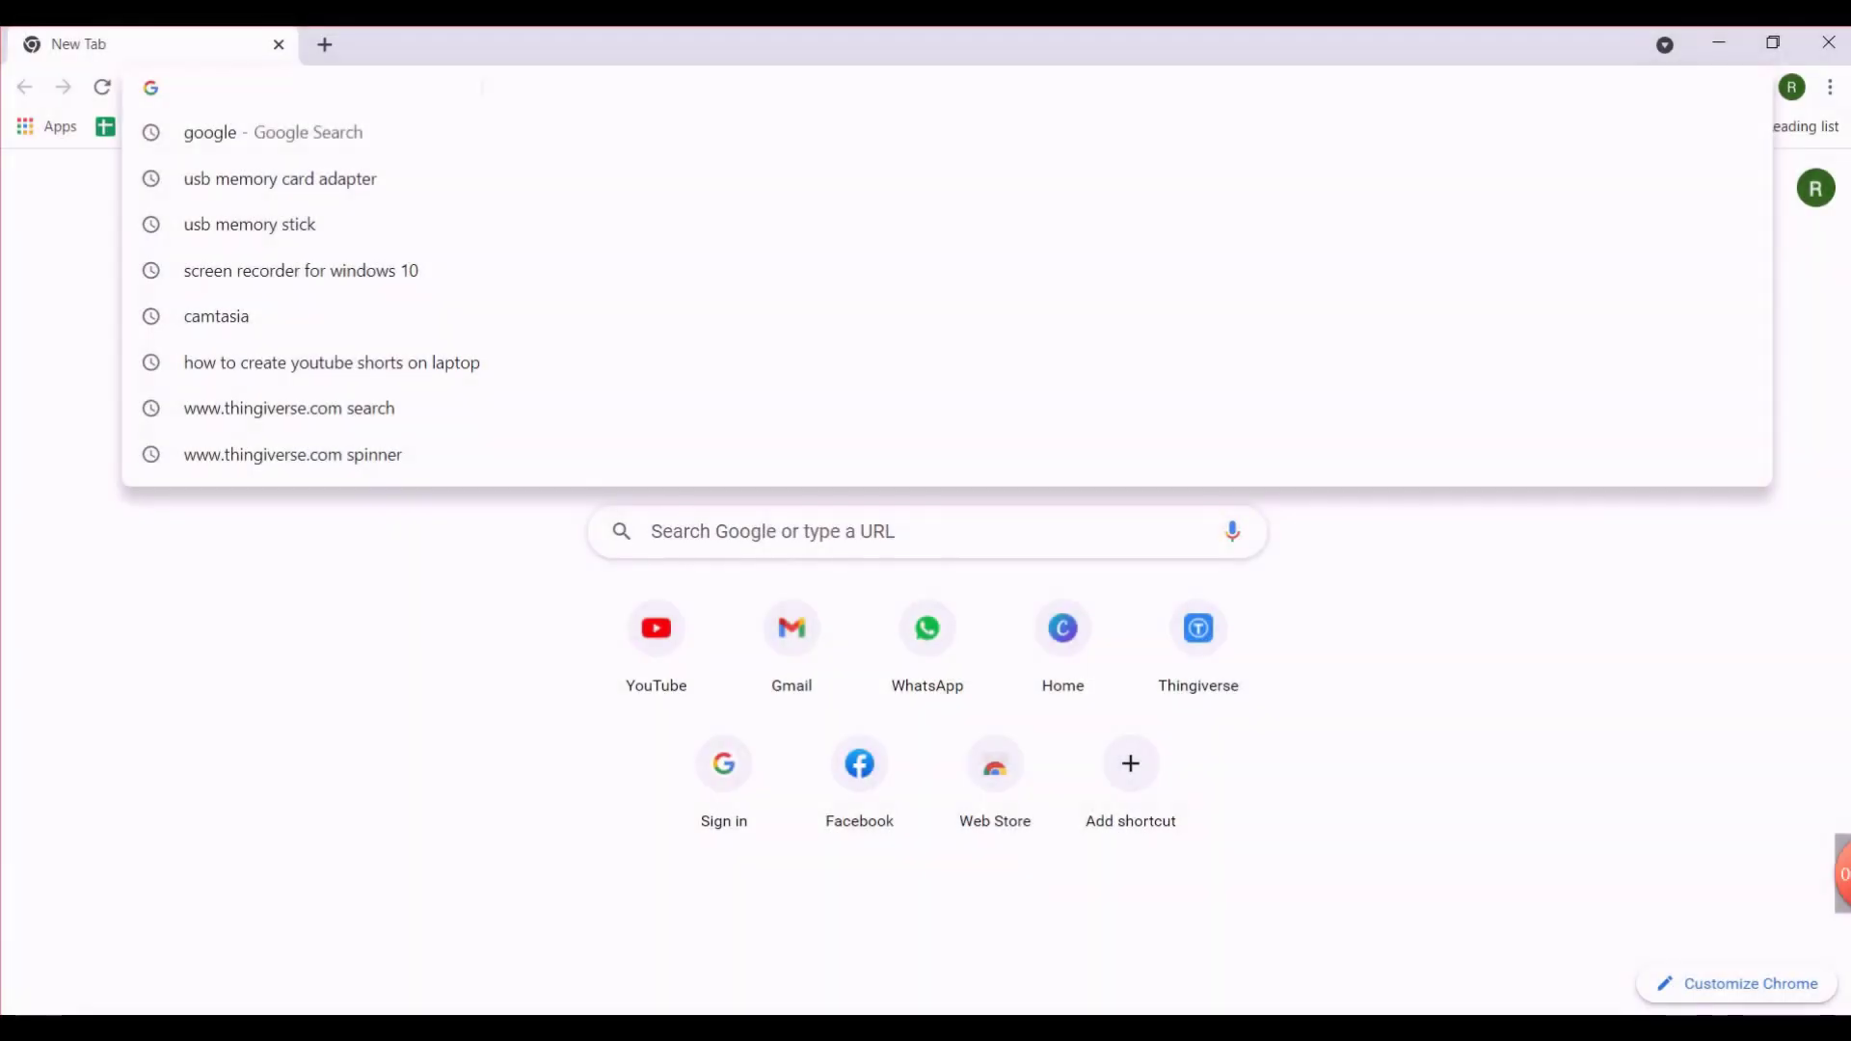
Go to Thingiverse and search its designs for 'earrings'.
type("thingiverse.com")
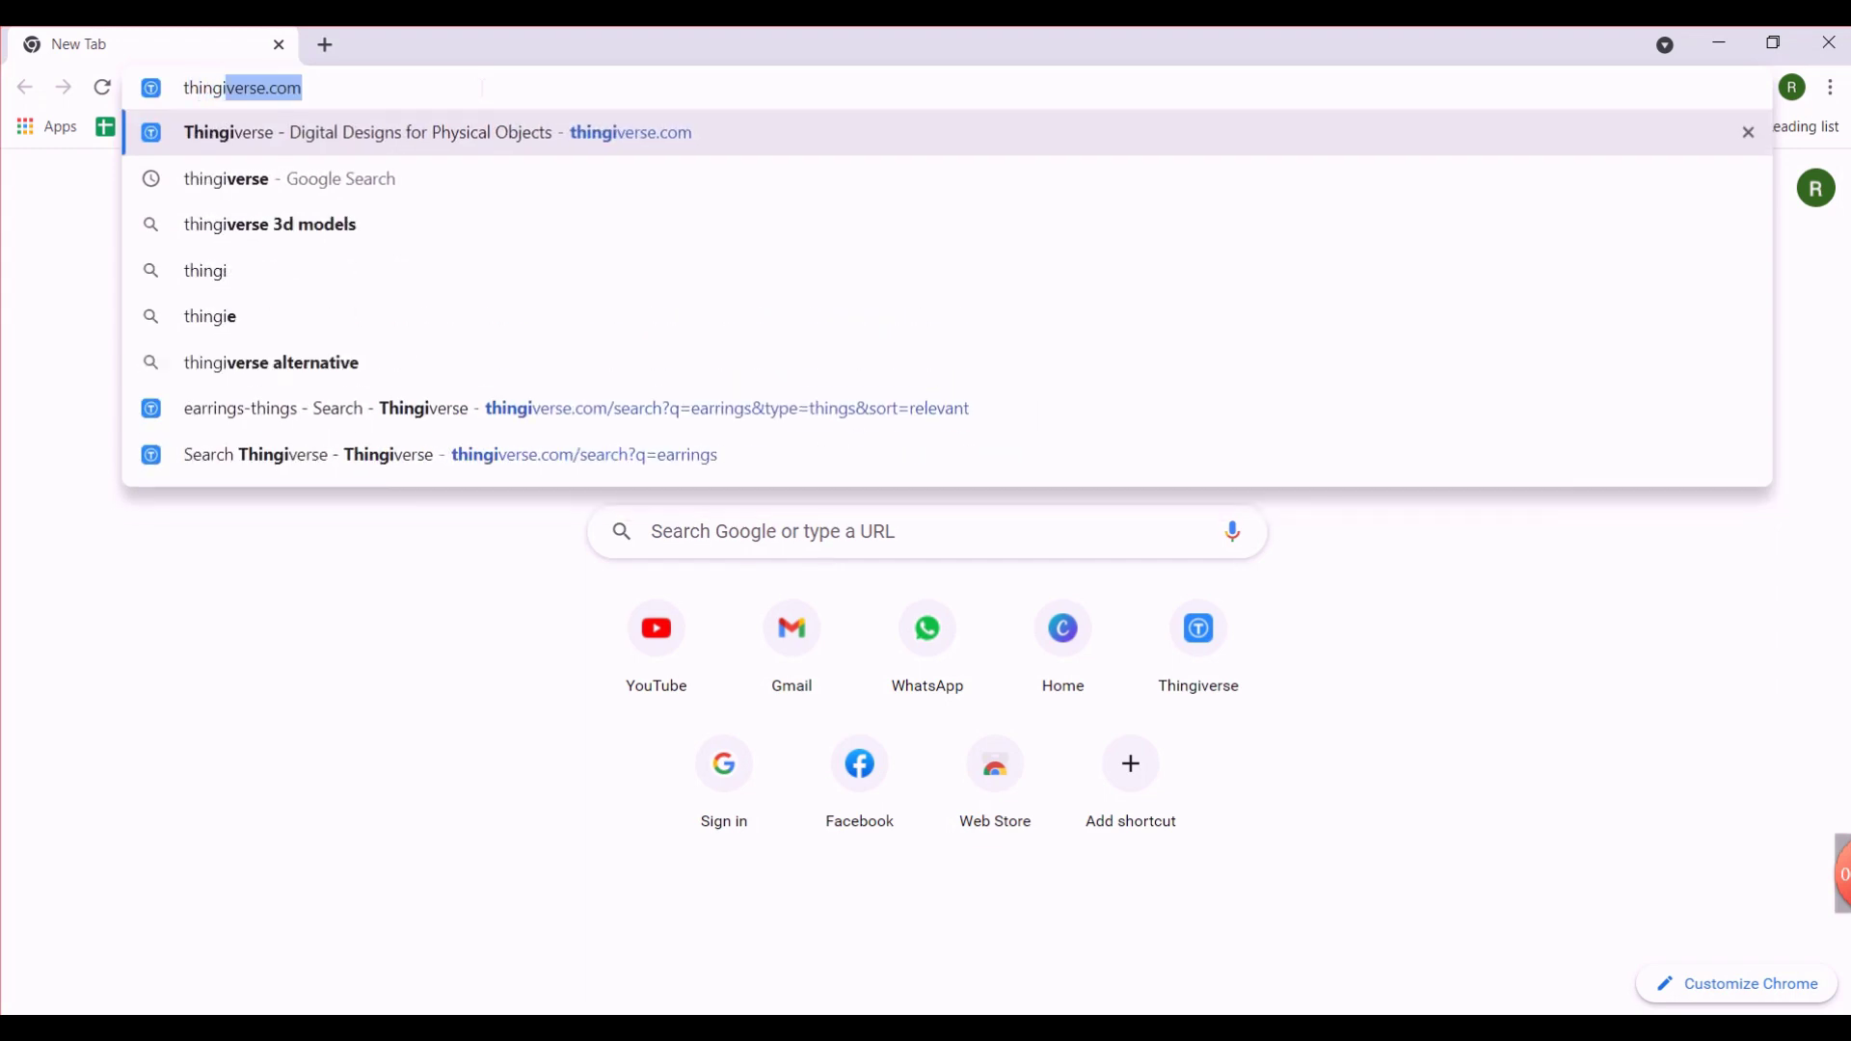
key("Return")
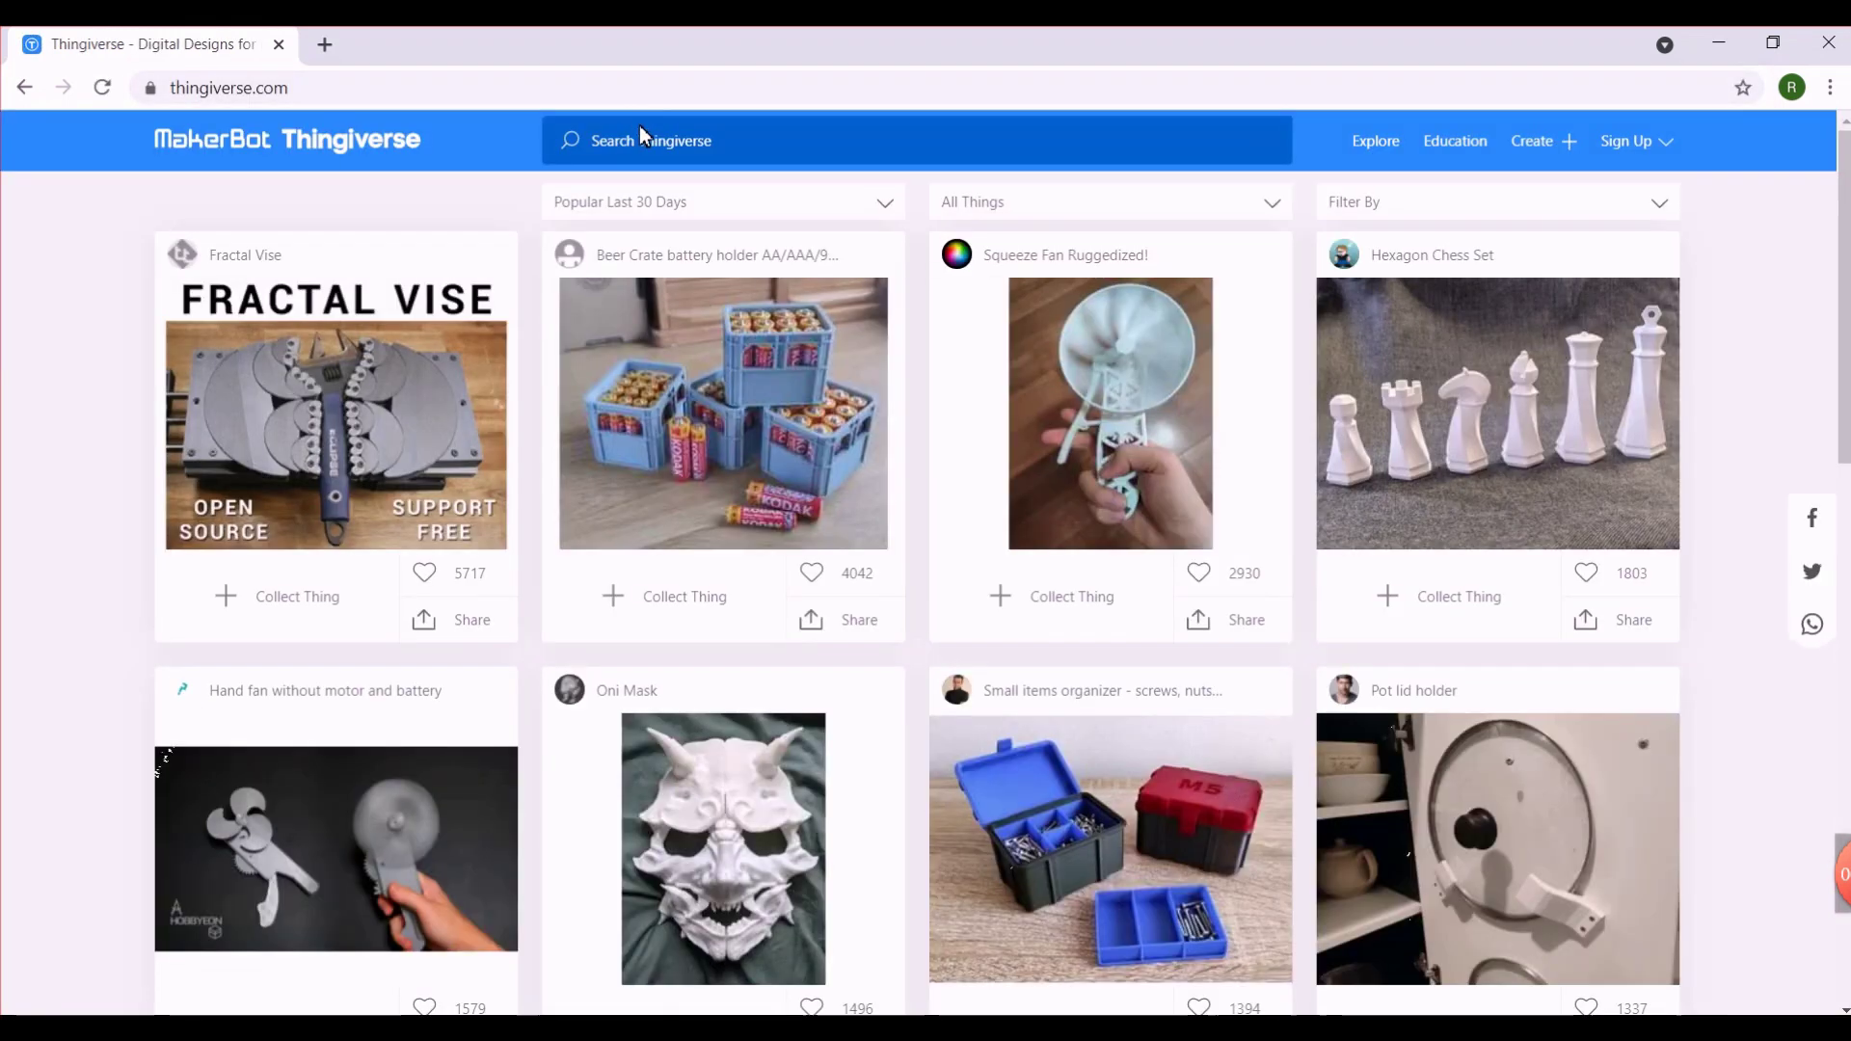
left_click(642, 135)
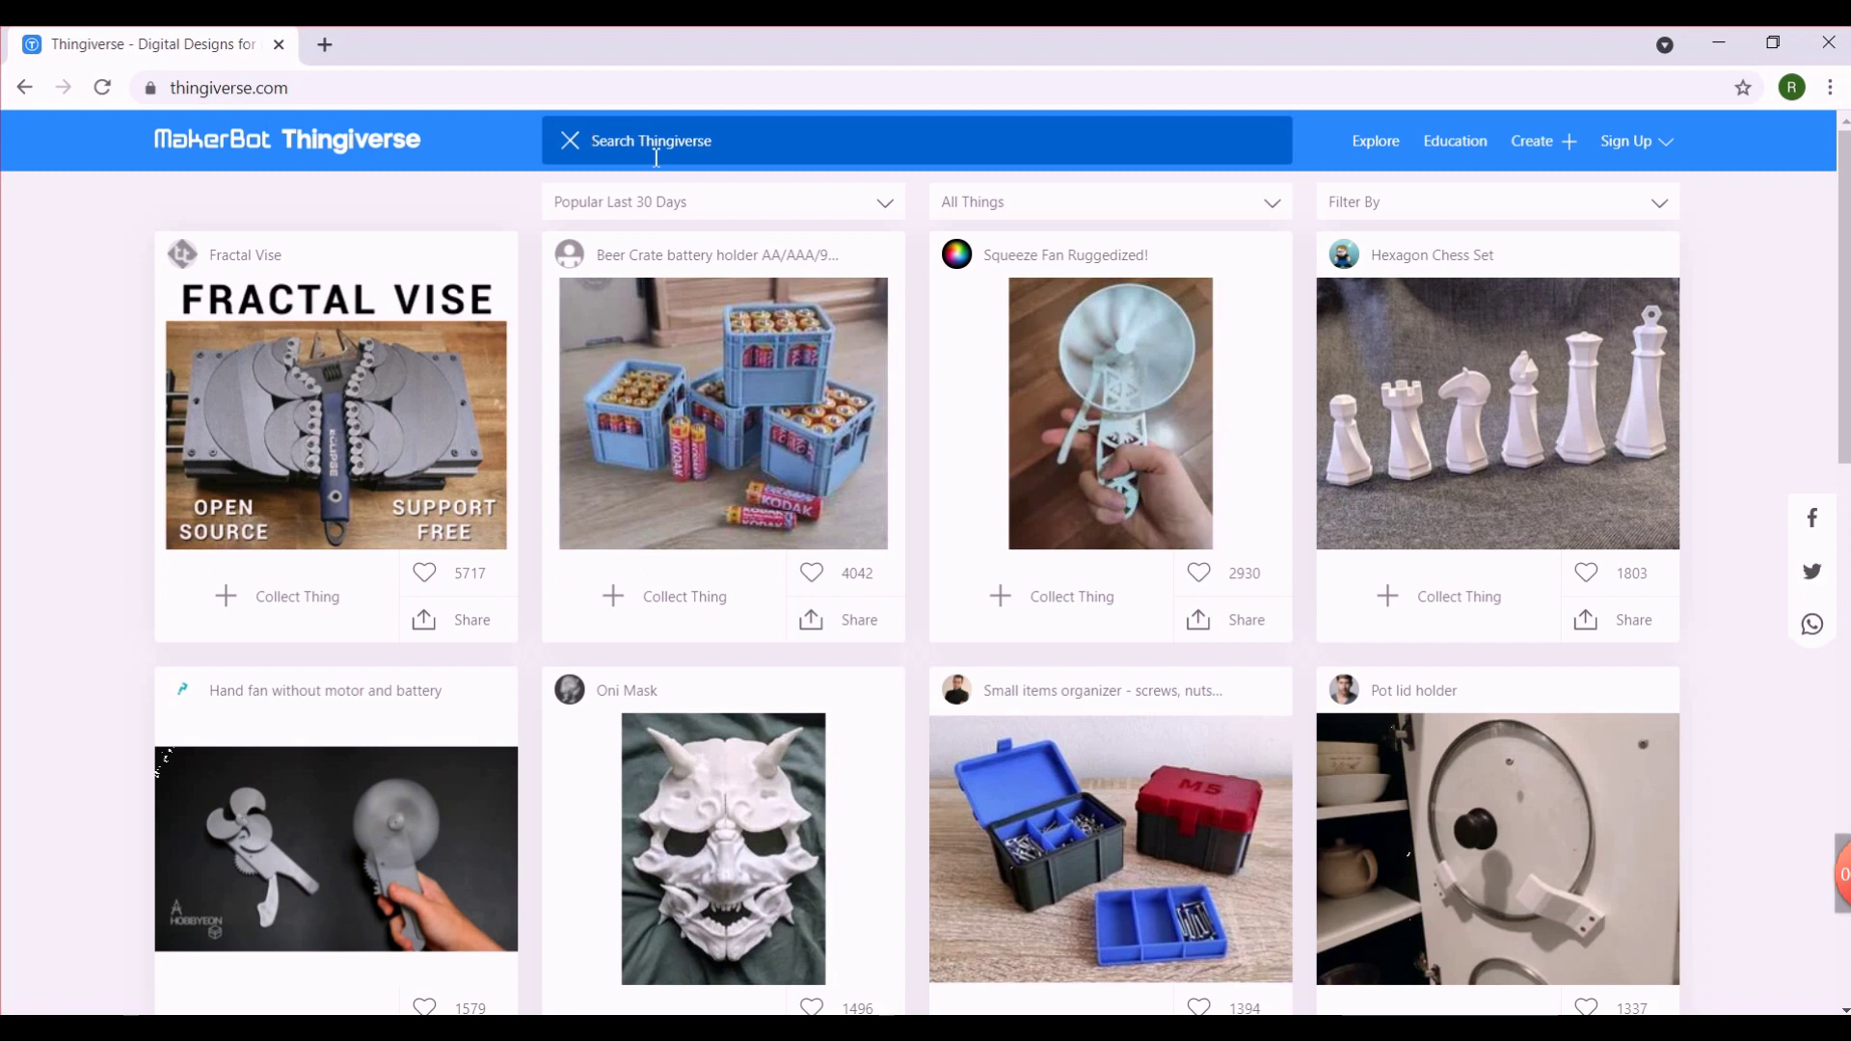
type("earrin")
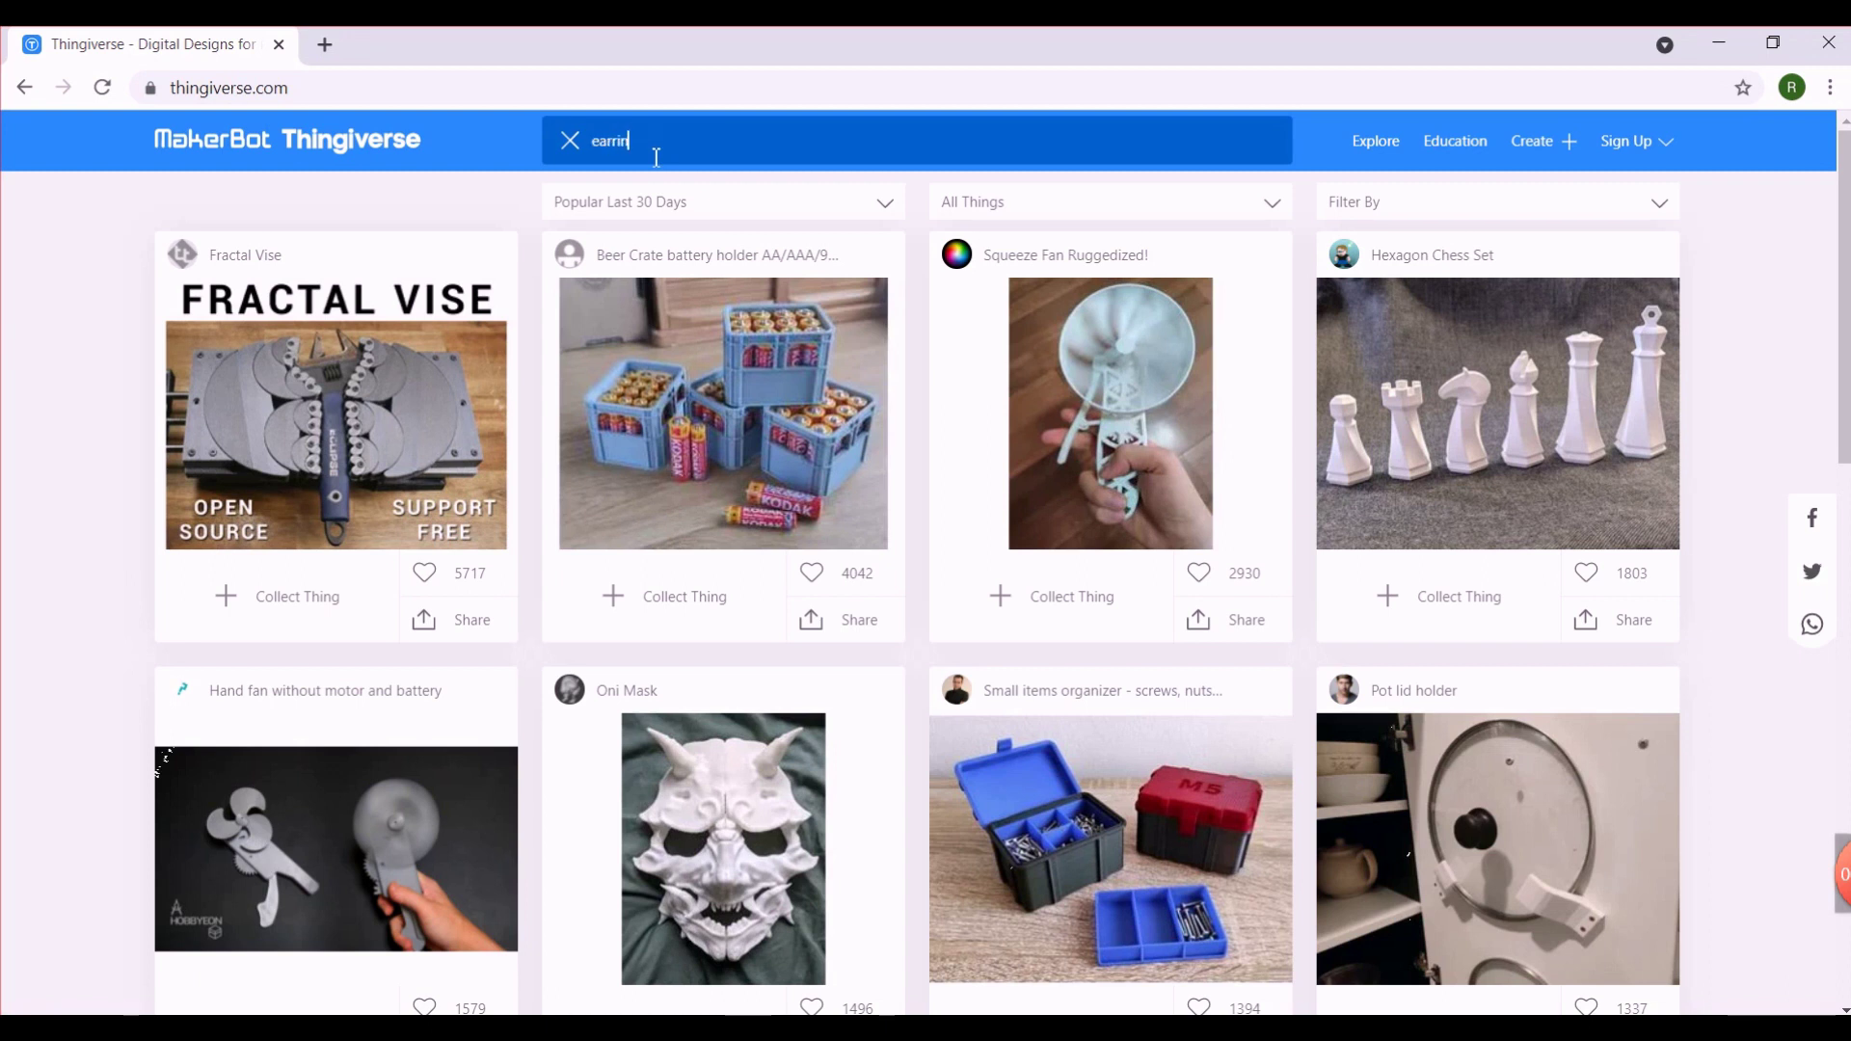
type("gs")
key("Return")
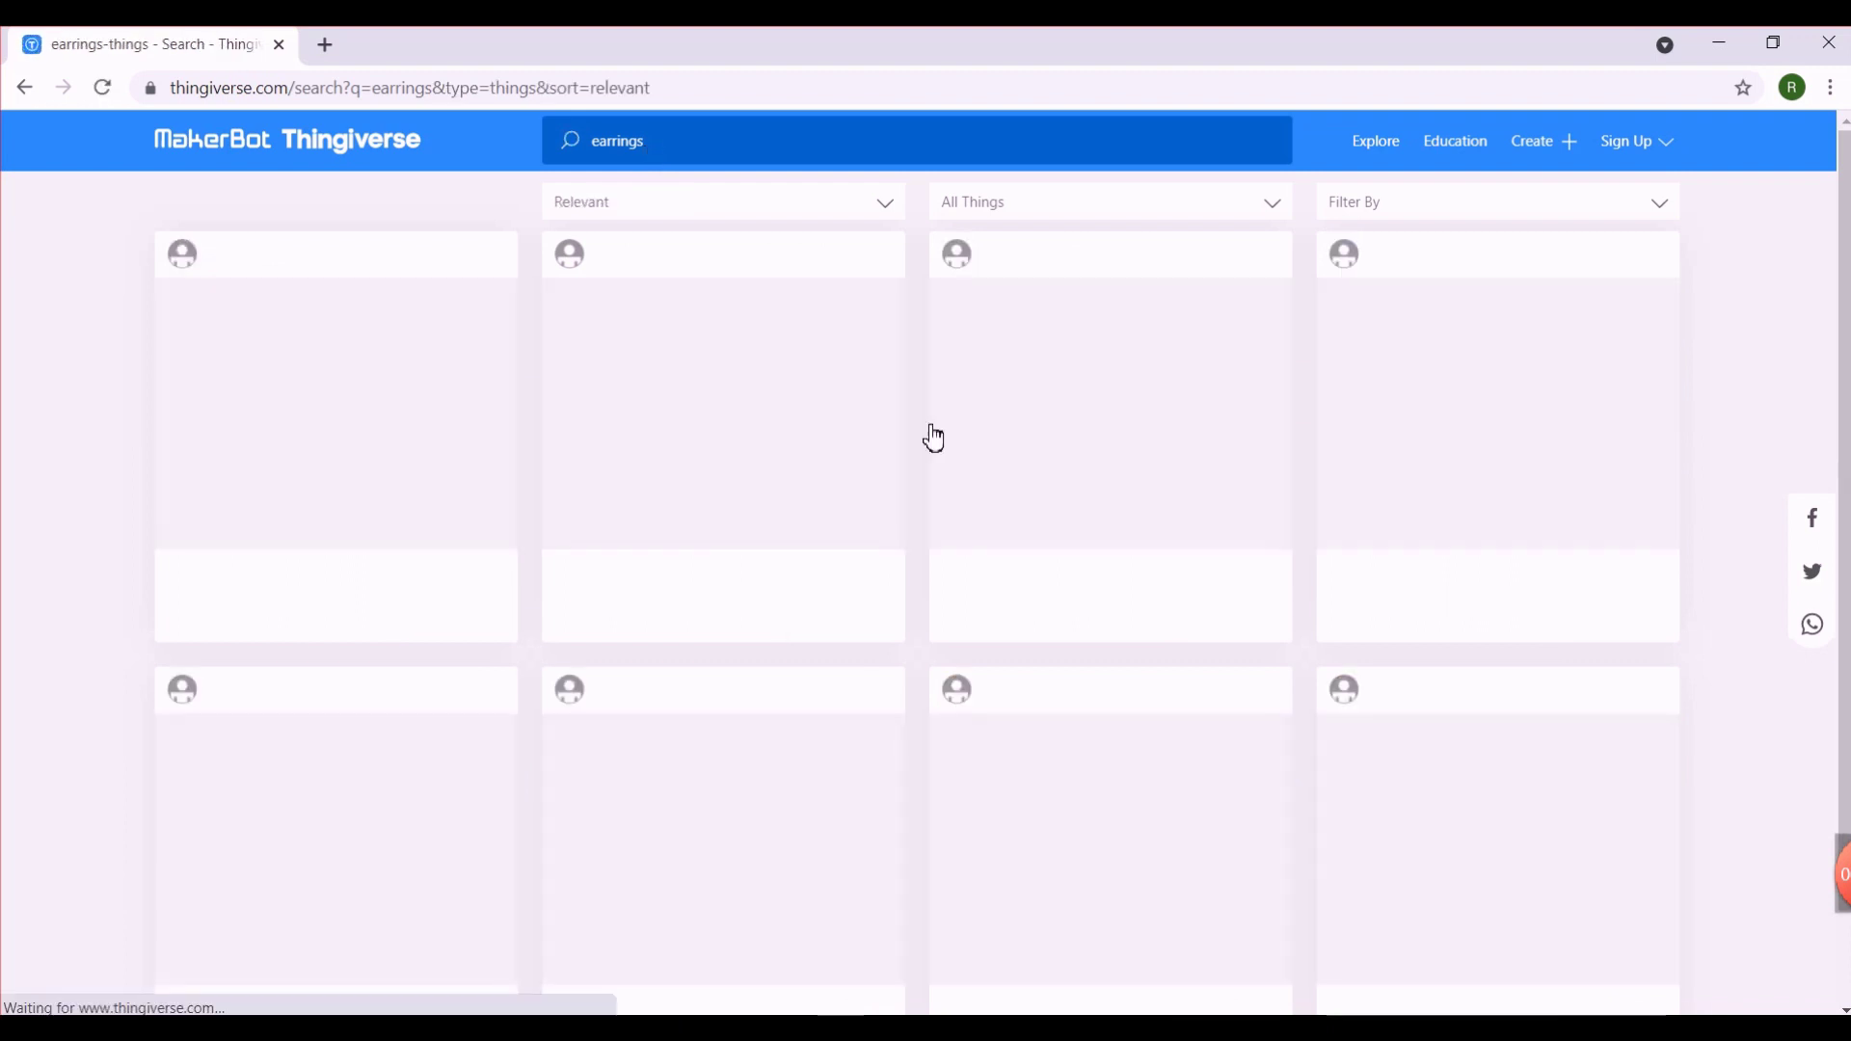
Scroll through the first page of earring results and move to page 2.
scroll(1231, 599, "down", 3)
scroll(1240, 599, "down", 1)
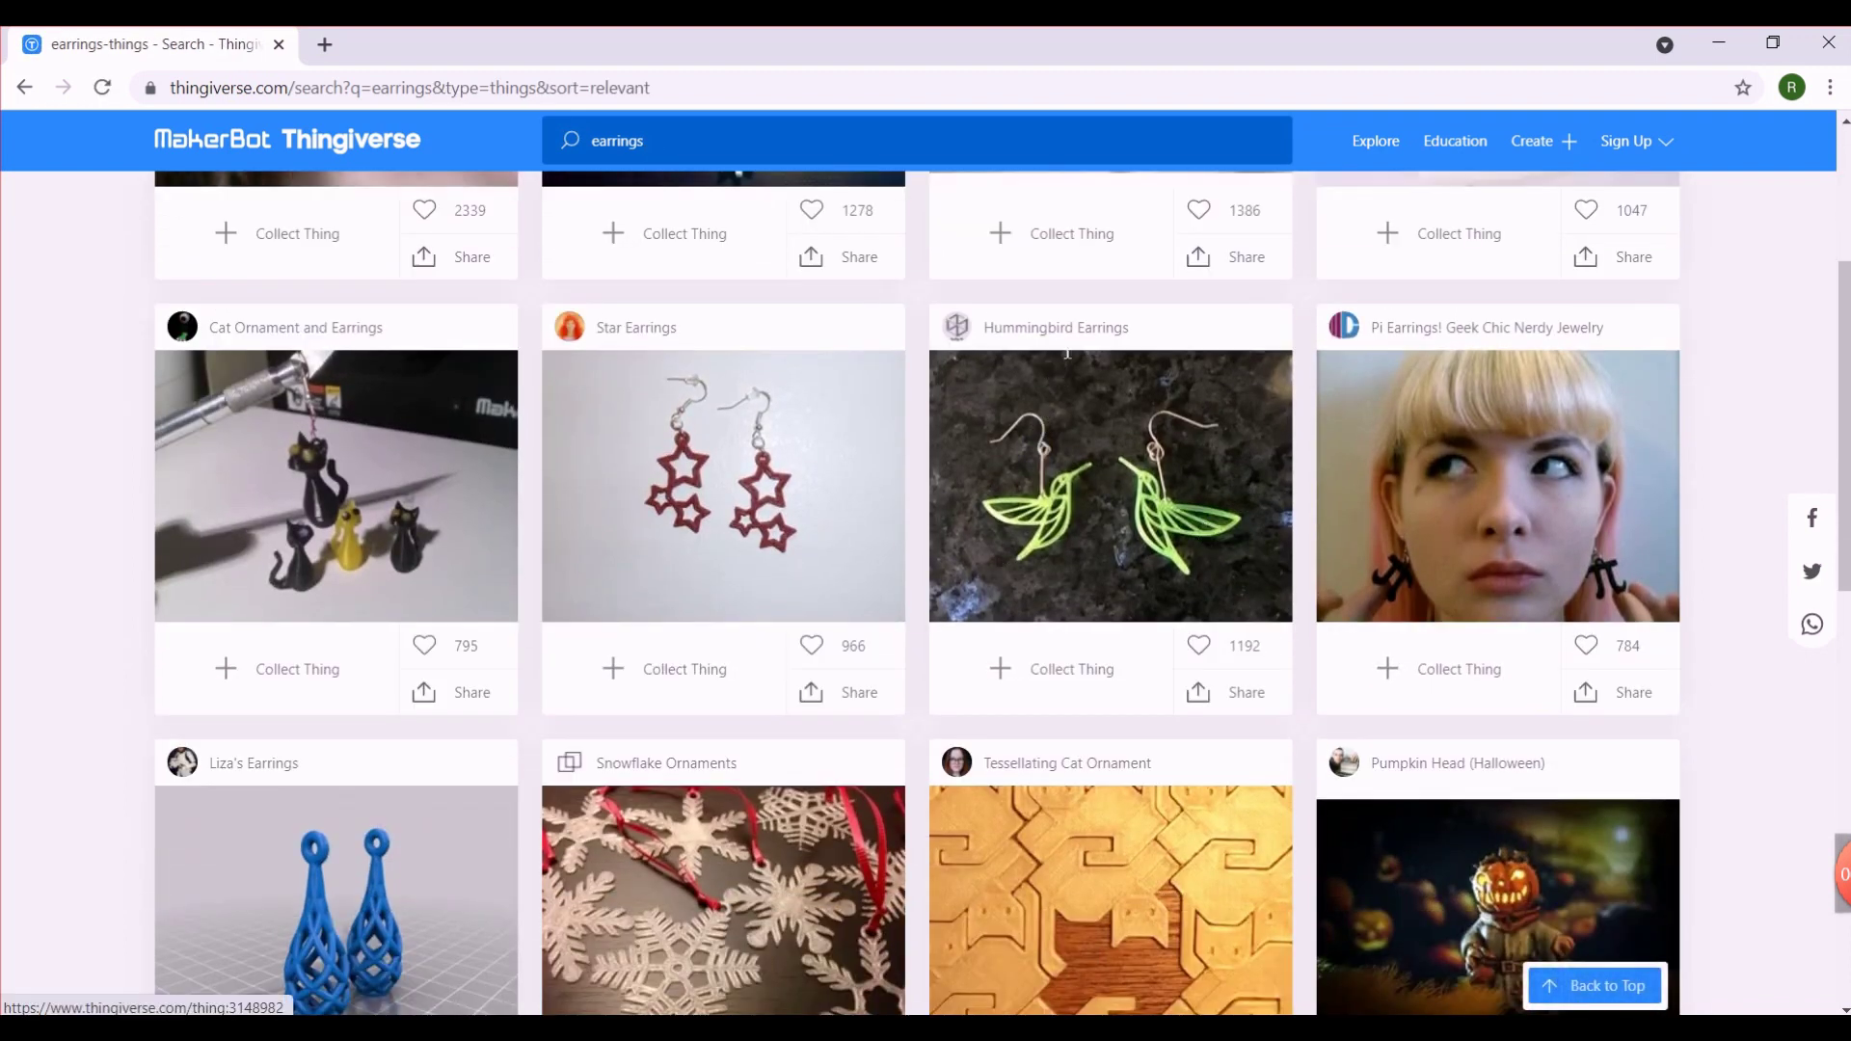
scroll(1025, 529, "up", 3)
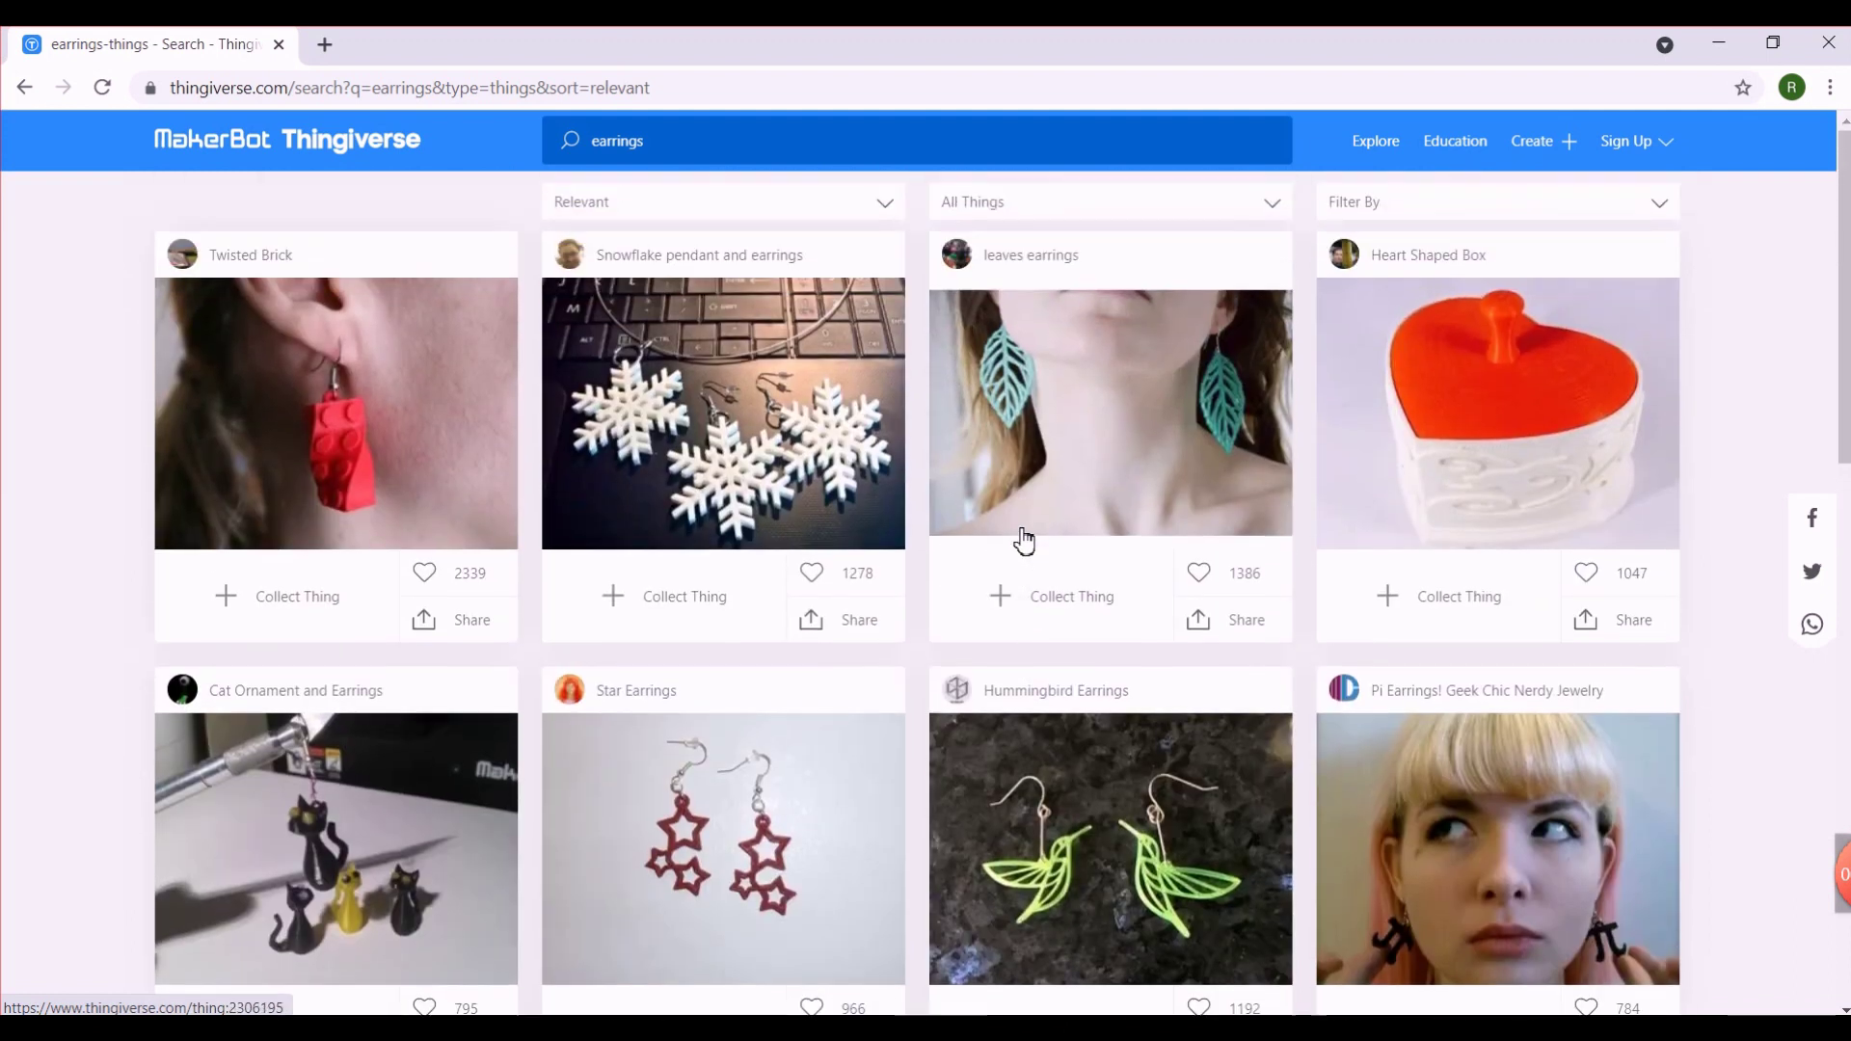
scroll(867, 583, "down", 3)
scroll(868, 583, "down", 4)
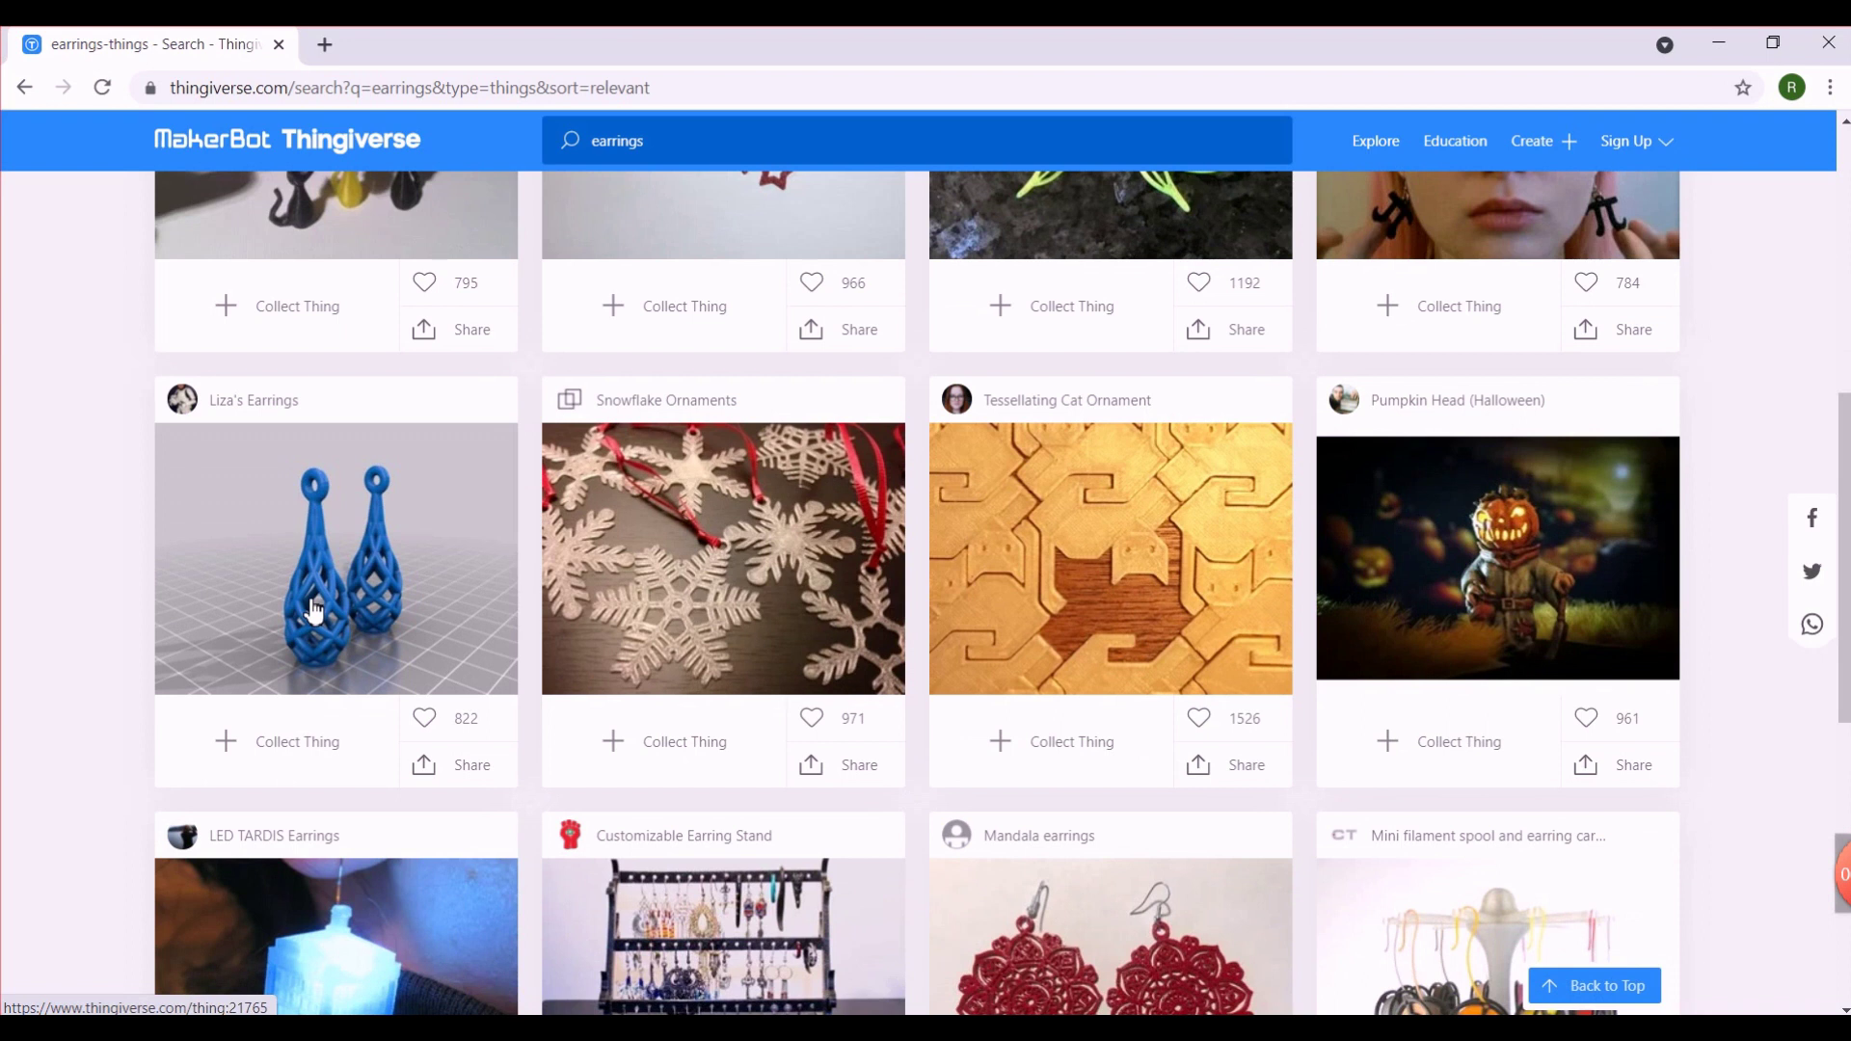
scroll(313, 610, "down", 8)
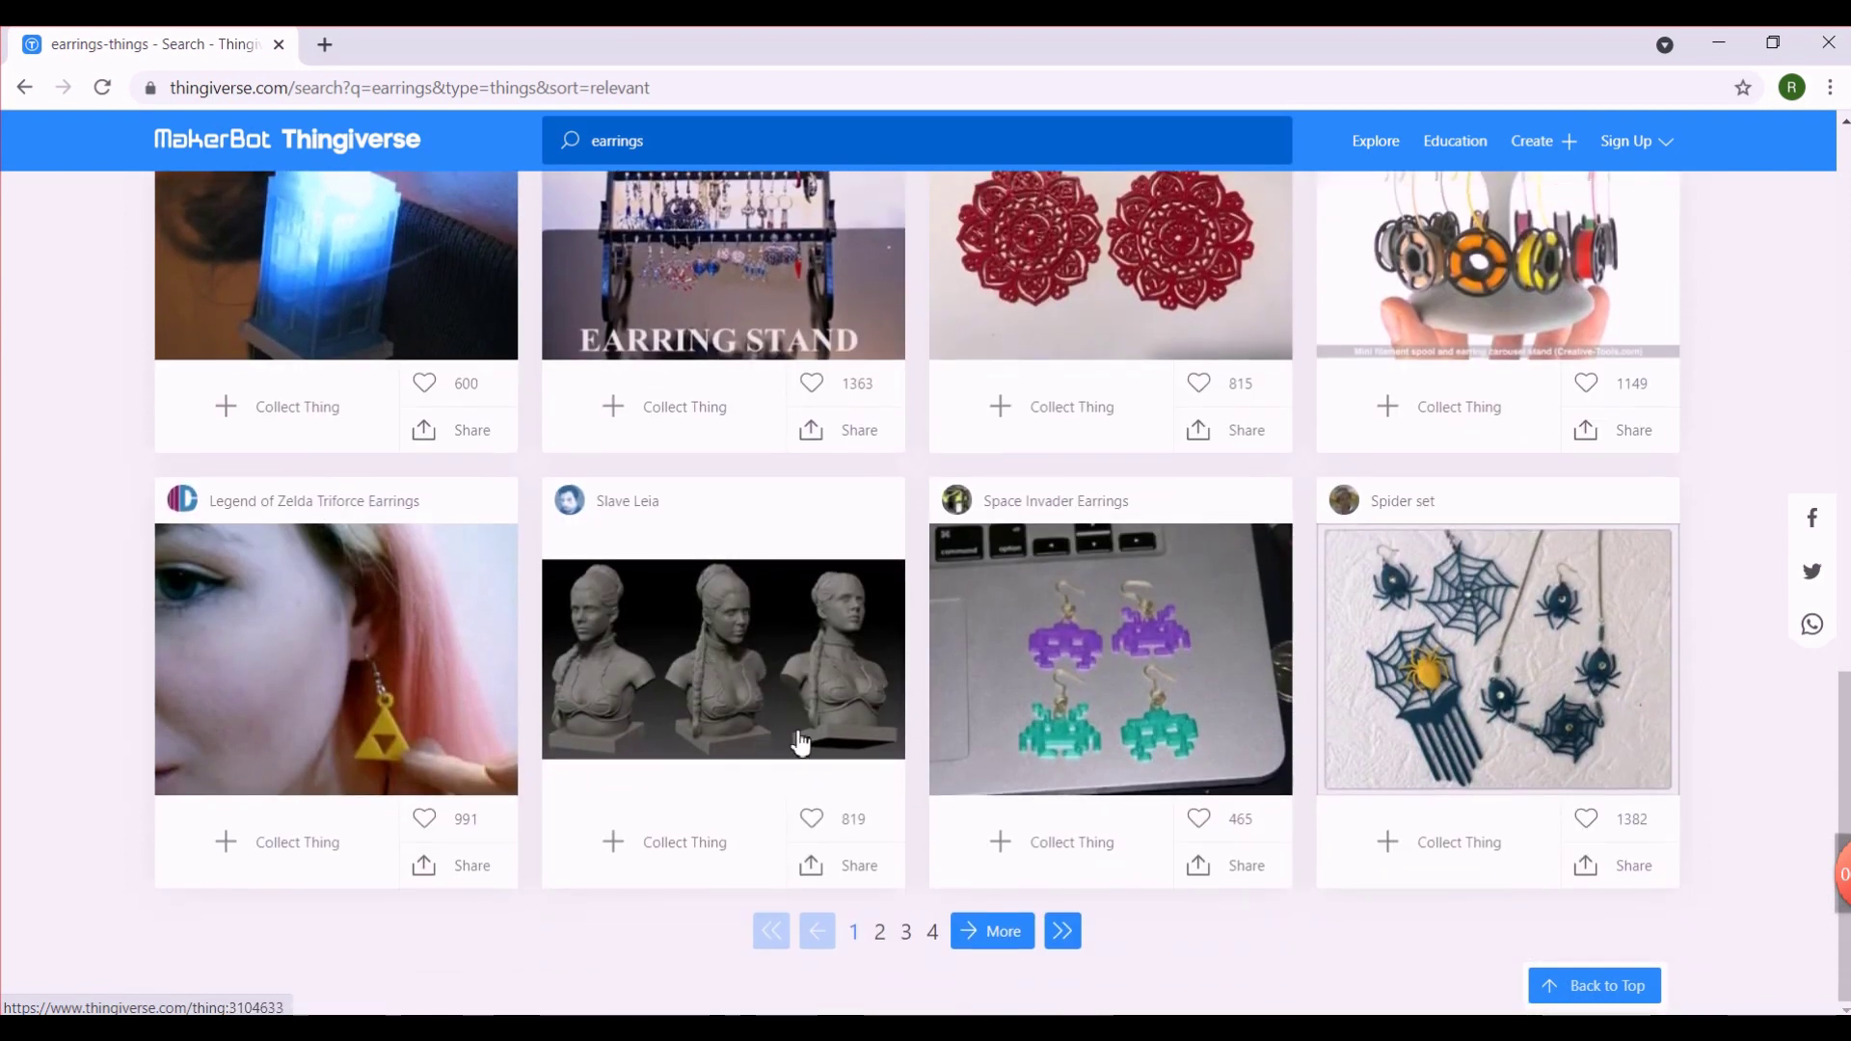
left_click(879, 931)
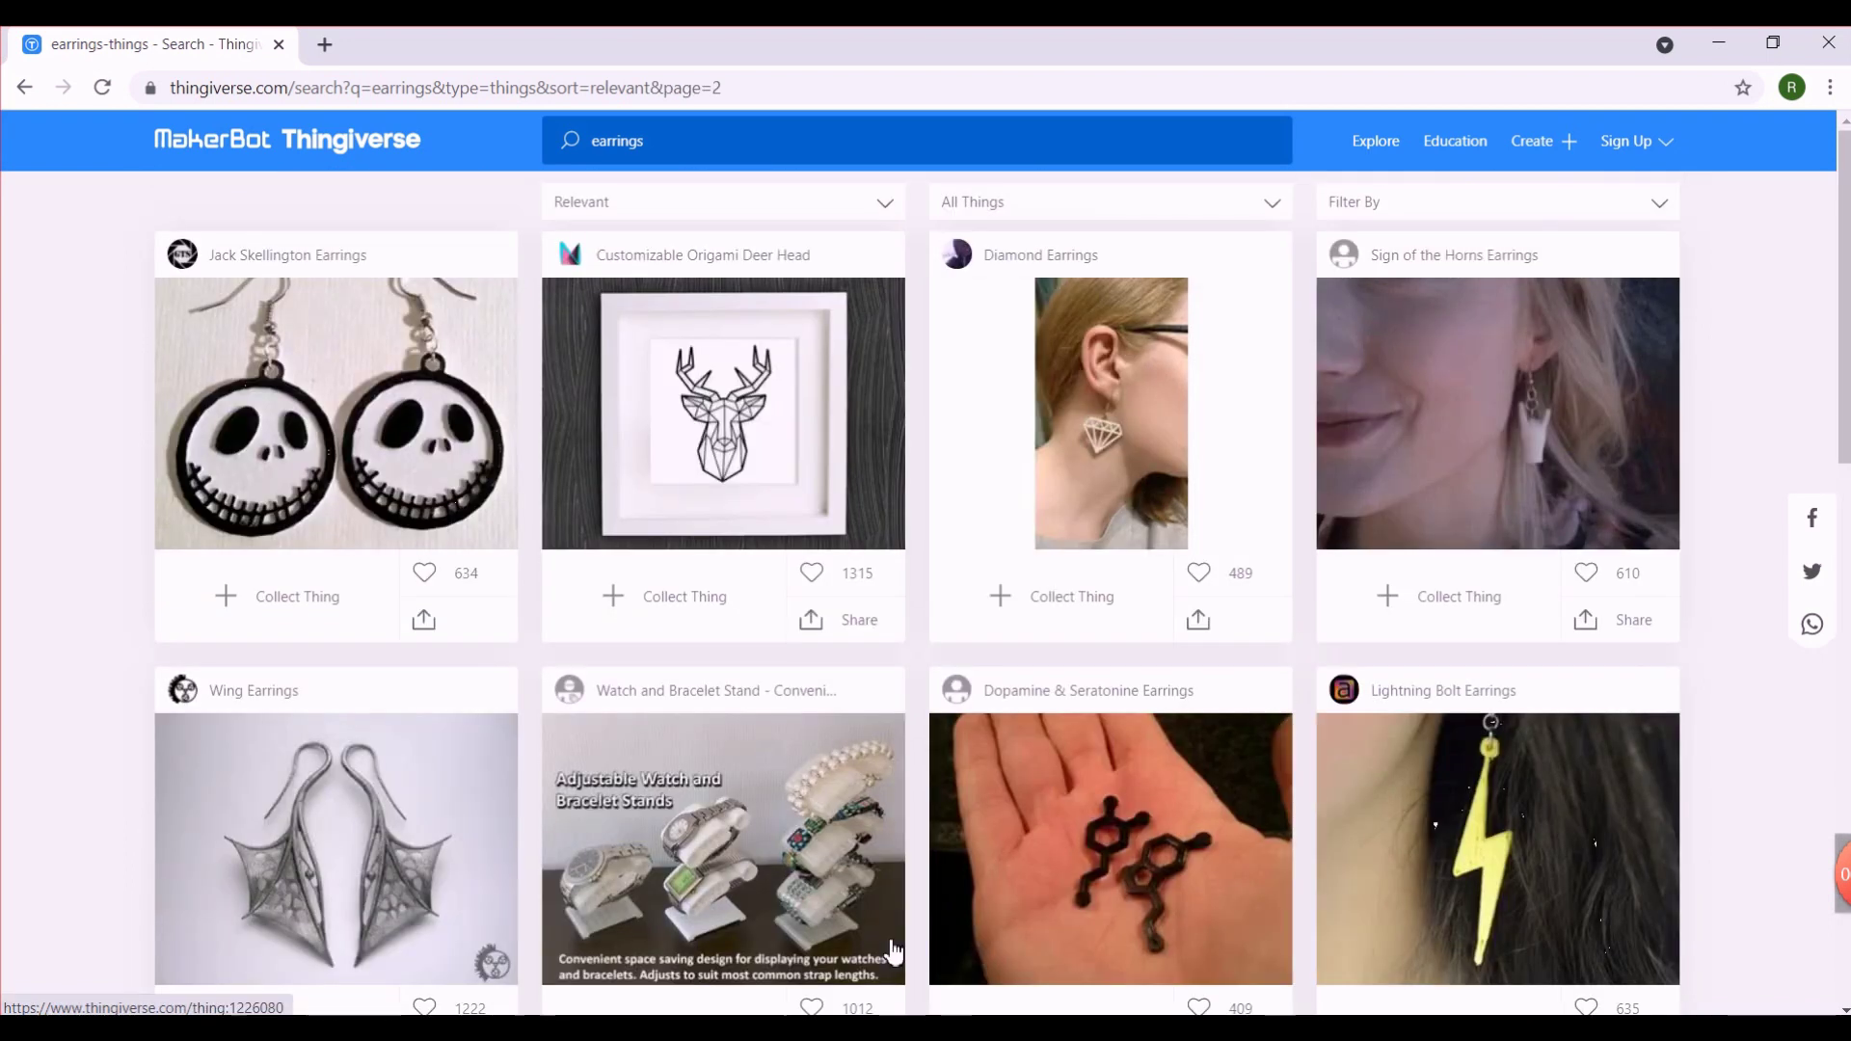
Move to page 3 of the results and open the Bubble Jewelry Set design.
scroll(1030, 925, "down", 6)
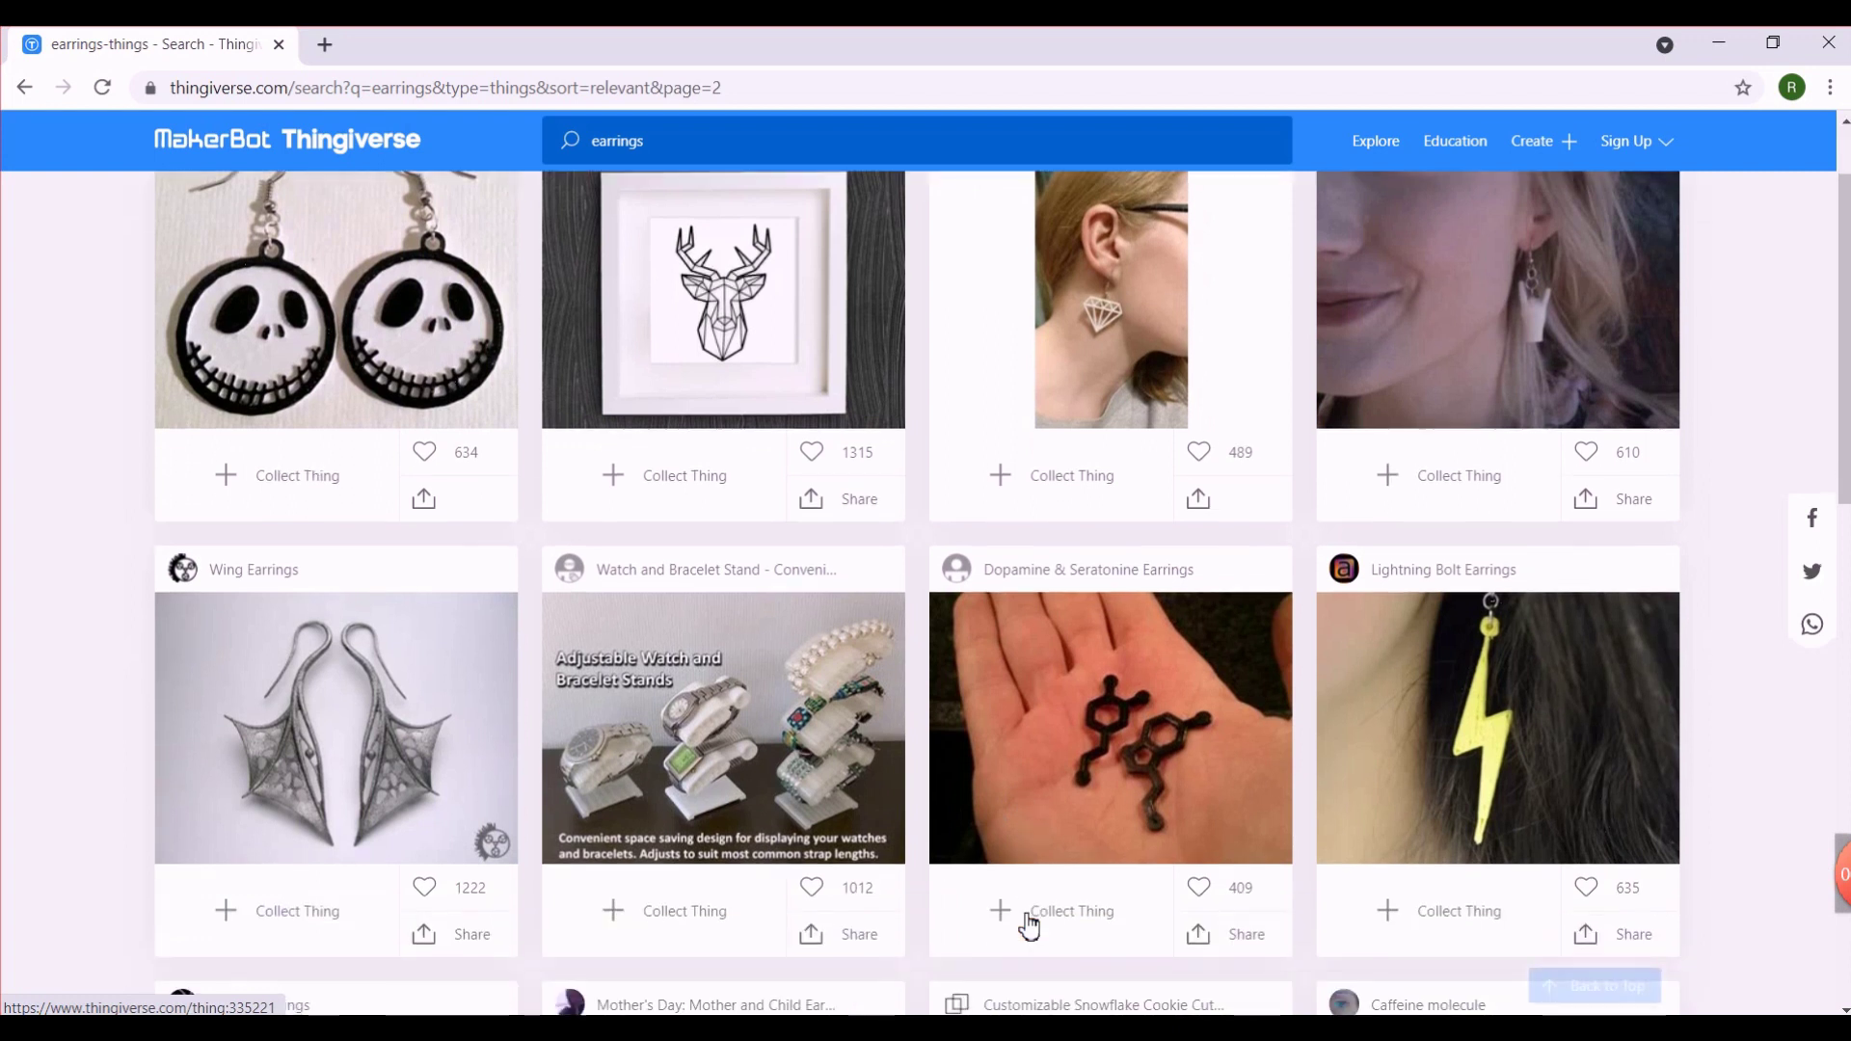
scroll(1030, 916, "down", 9)
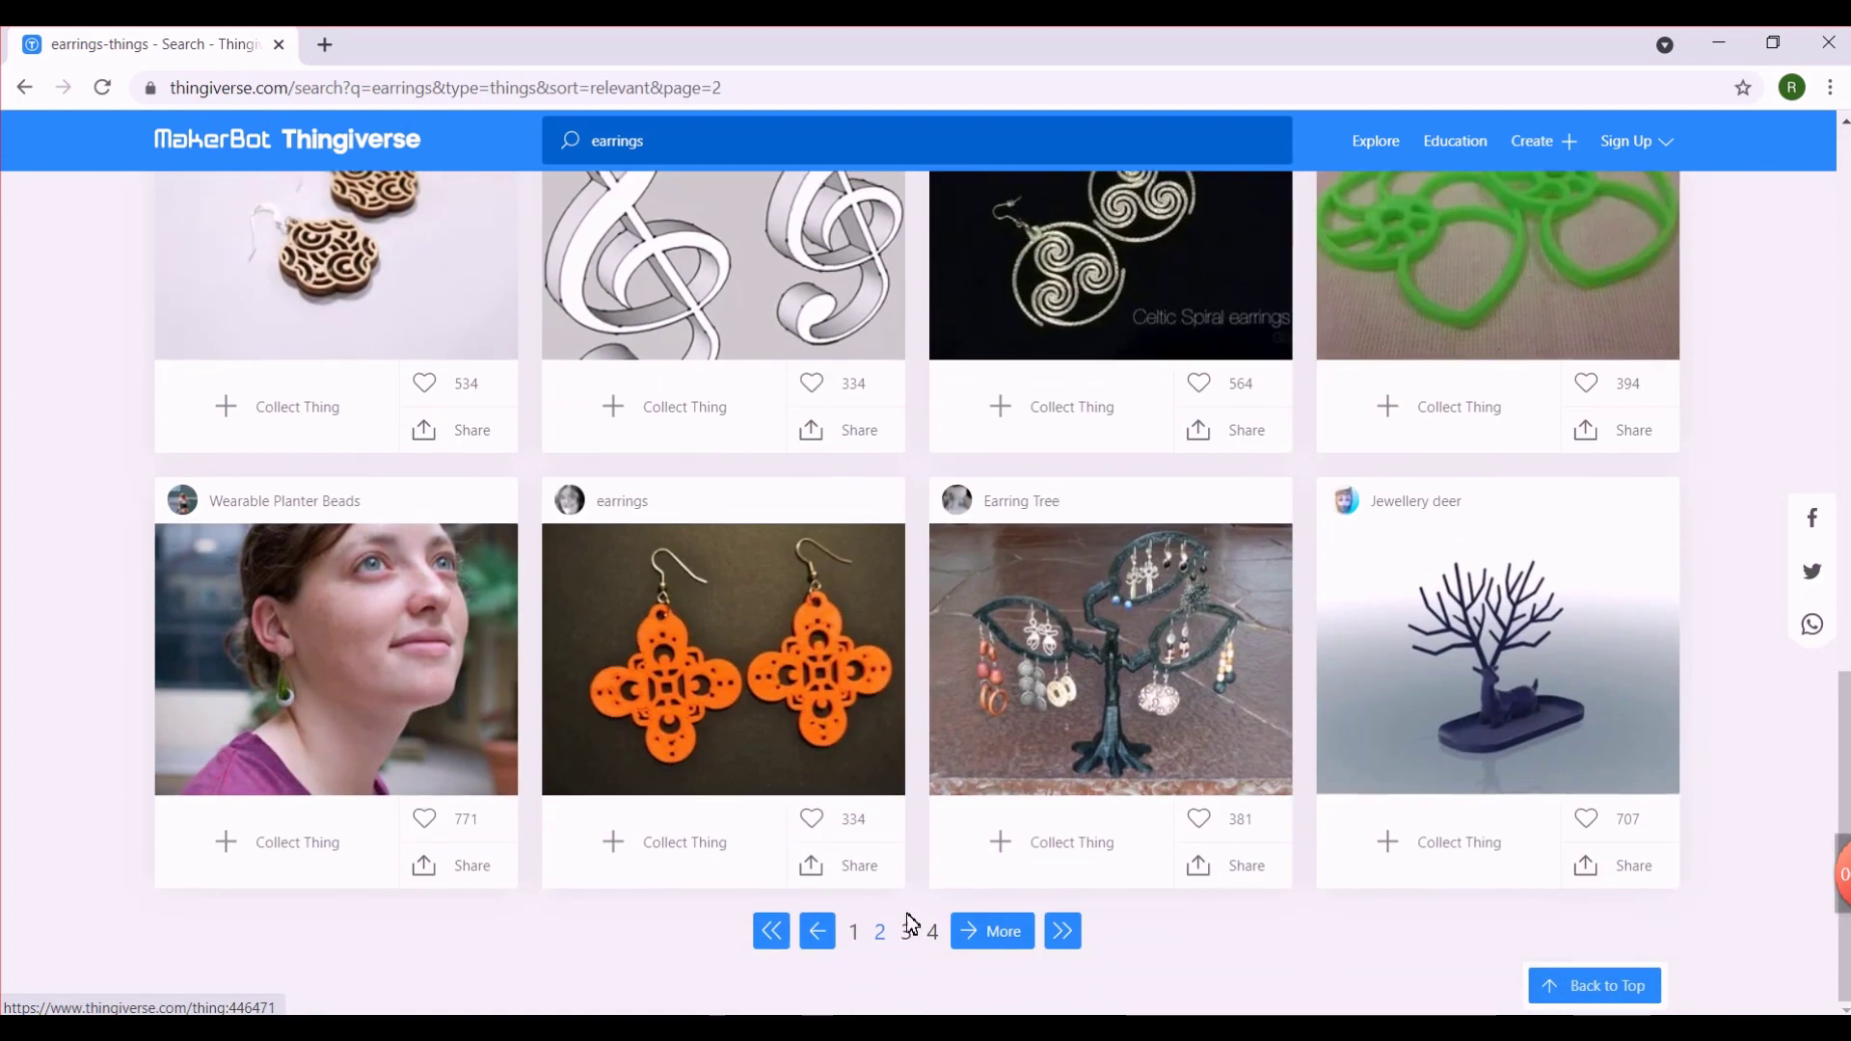
left_click(906, 975)
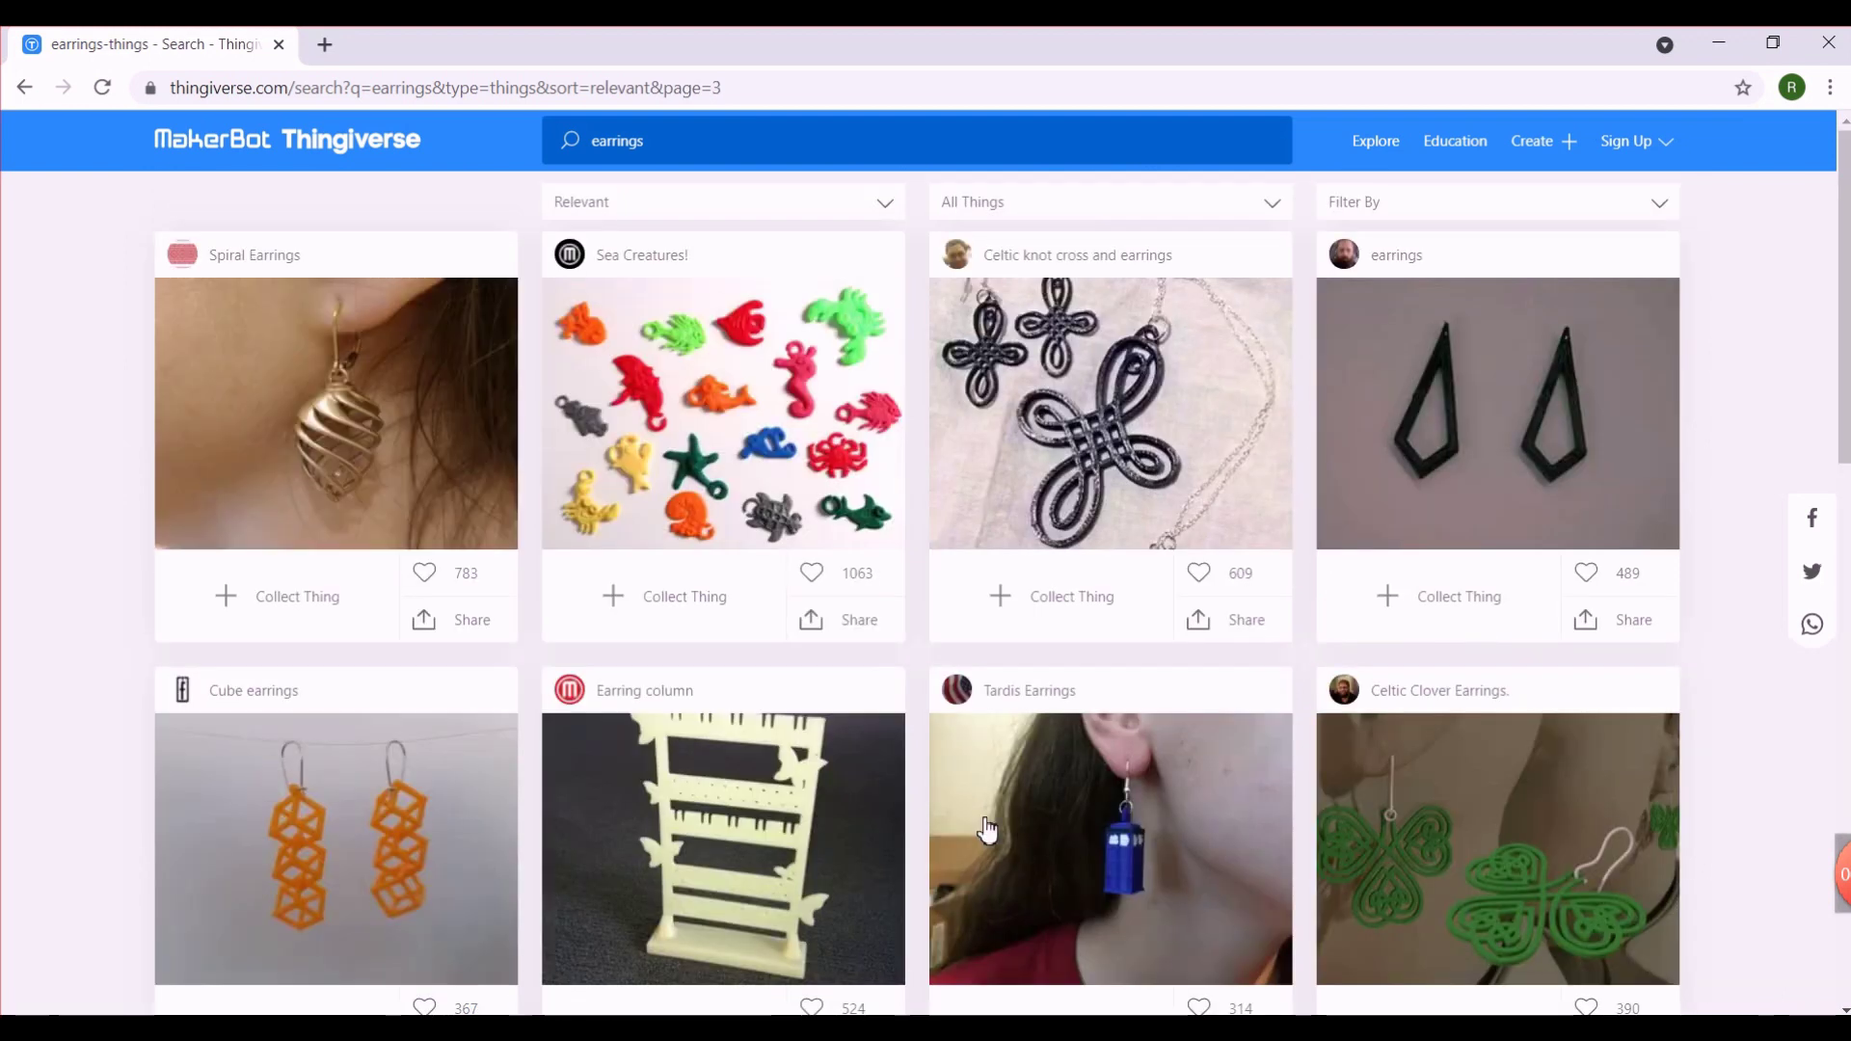
scroll(997, 789, "down", 8)
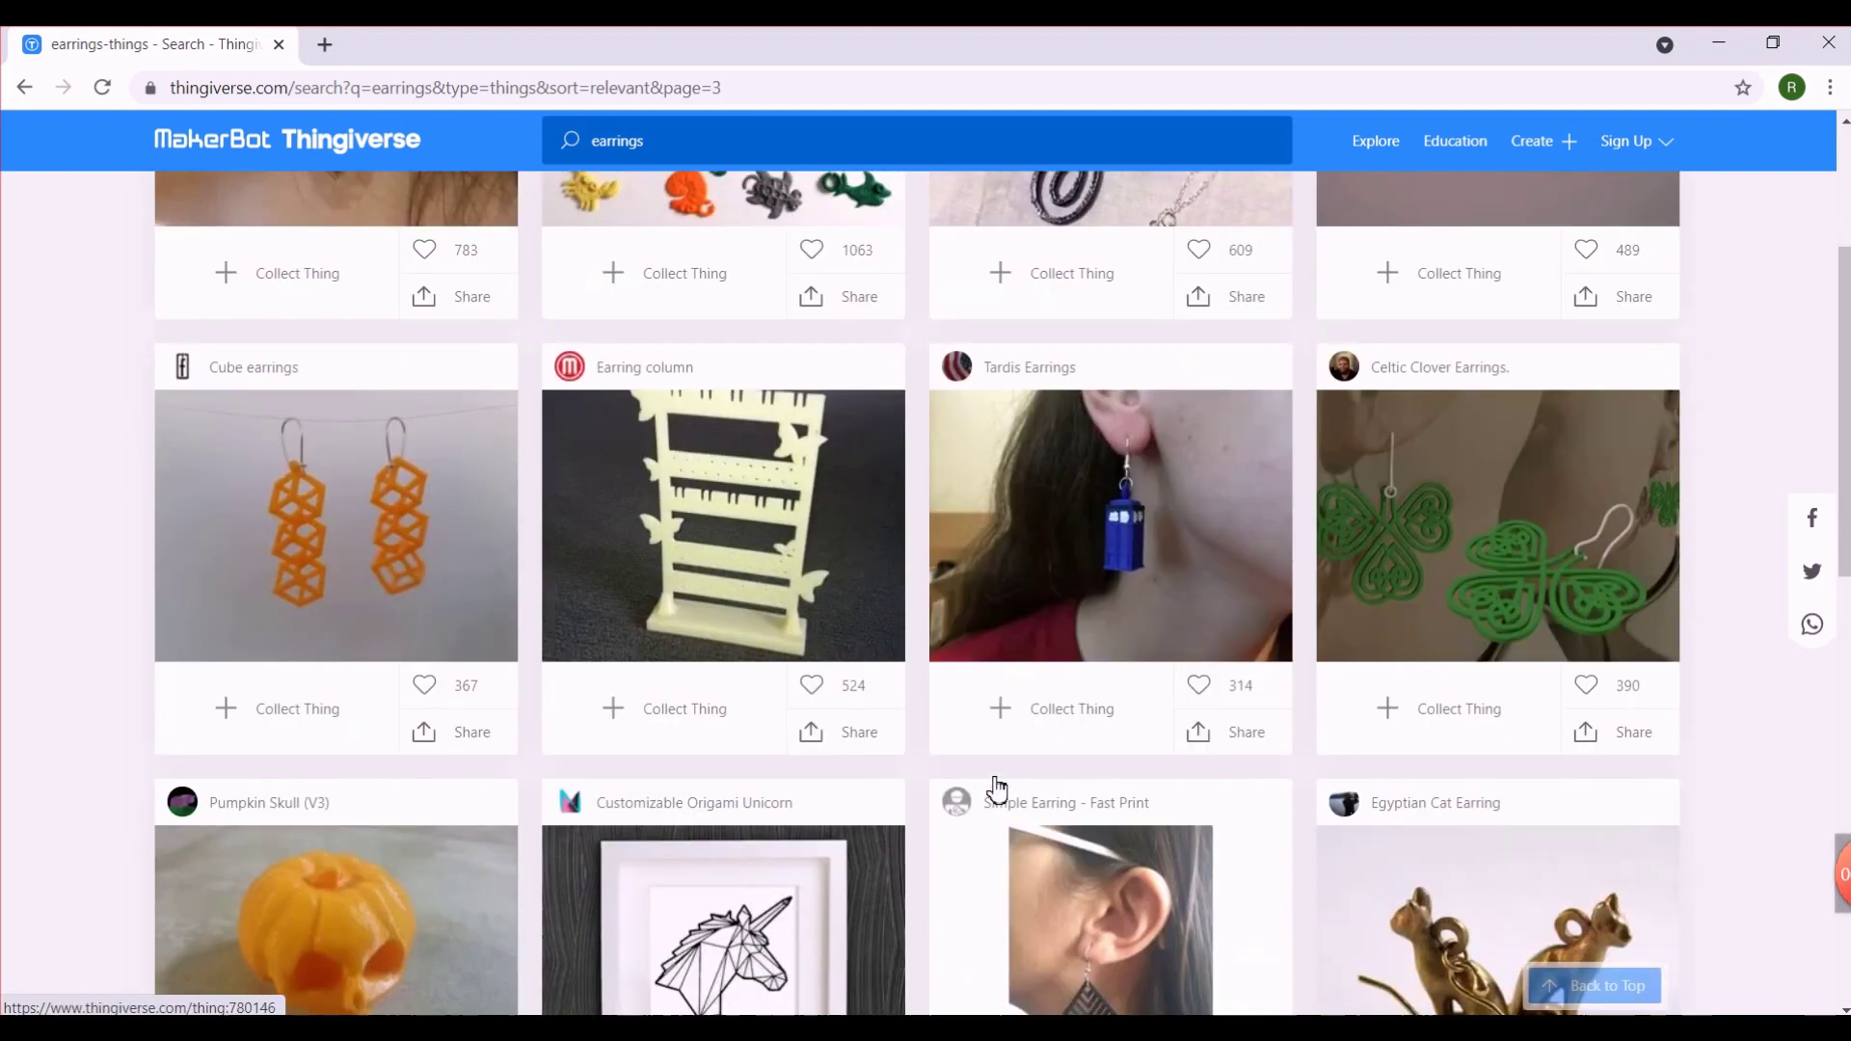
scroll(996, 788, "down", 4)
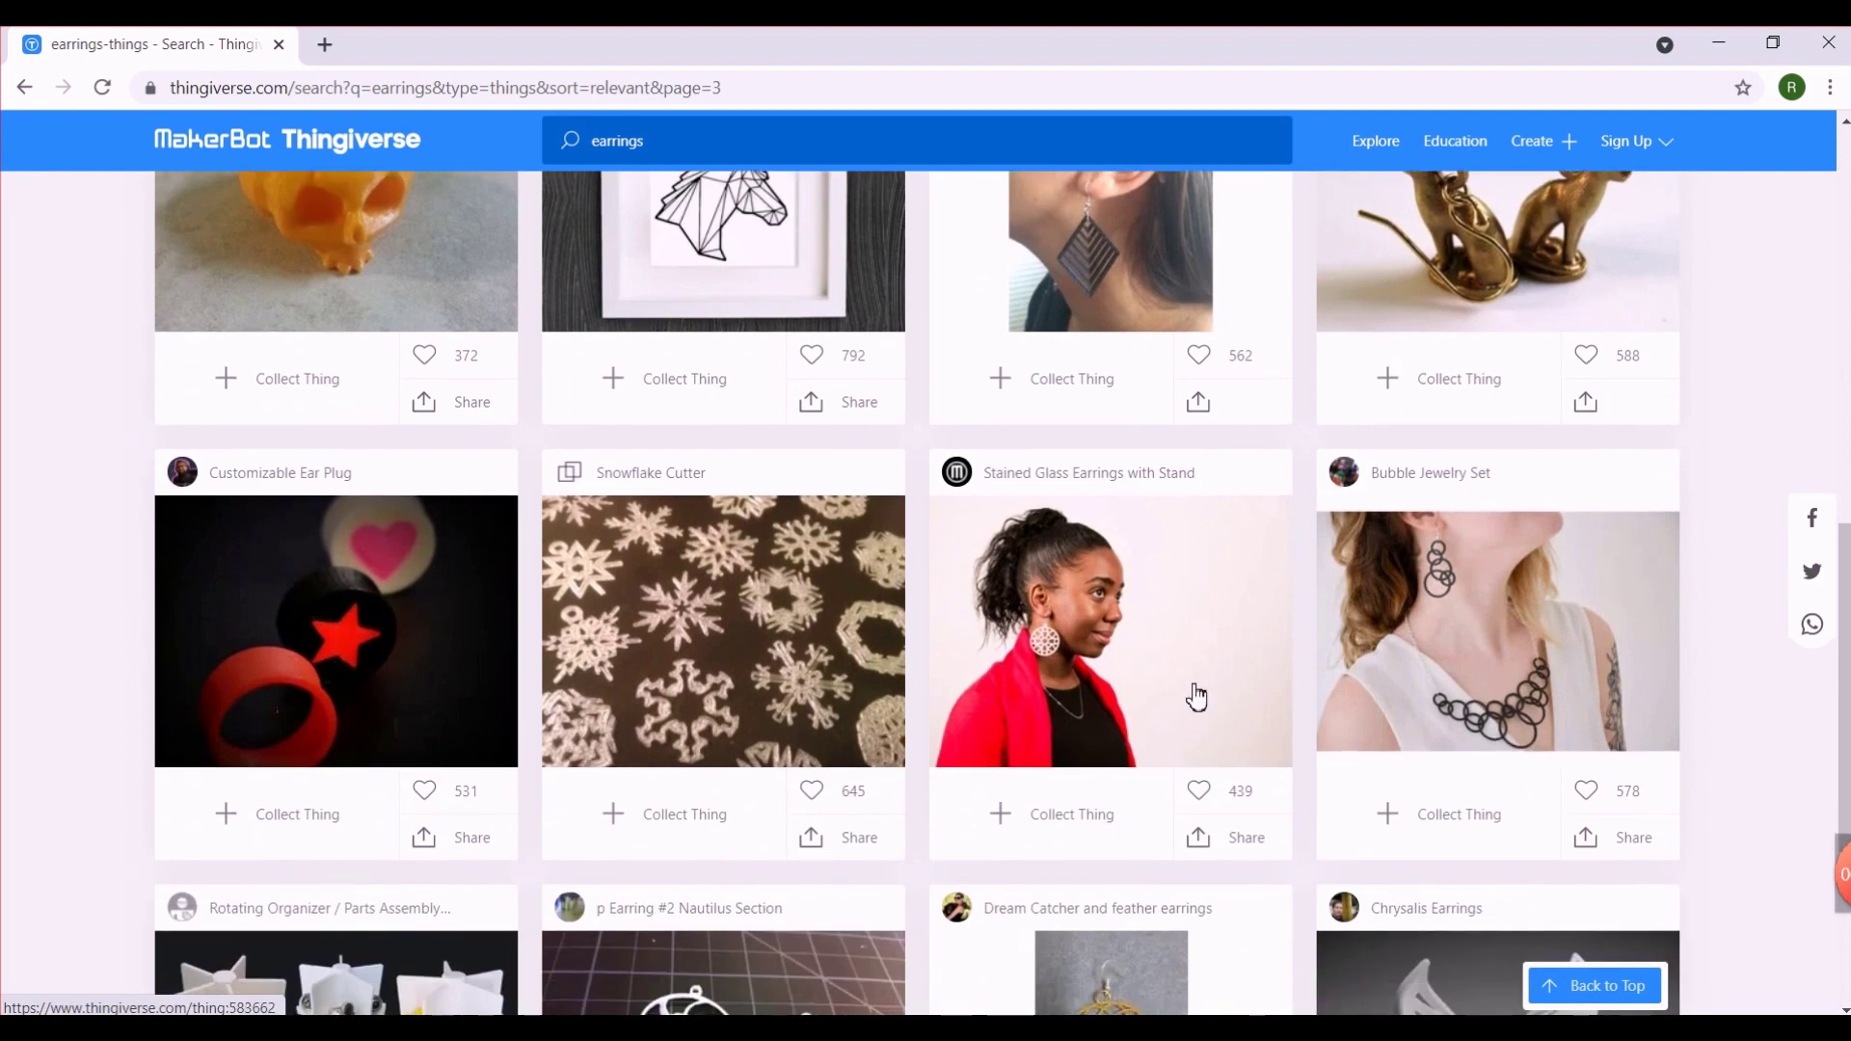
left_click(1523, 620)
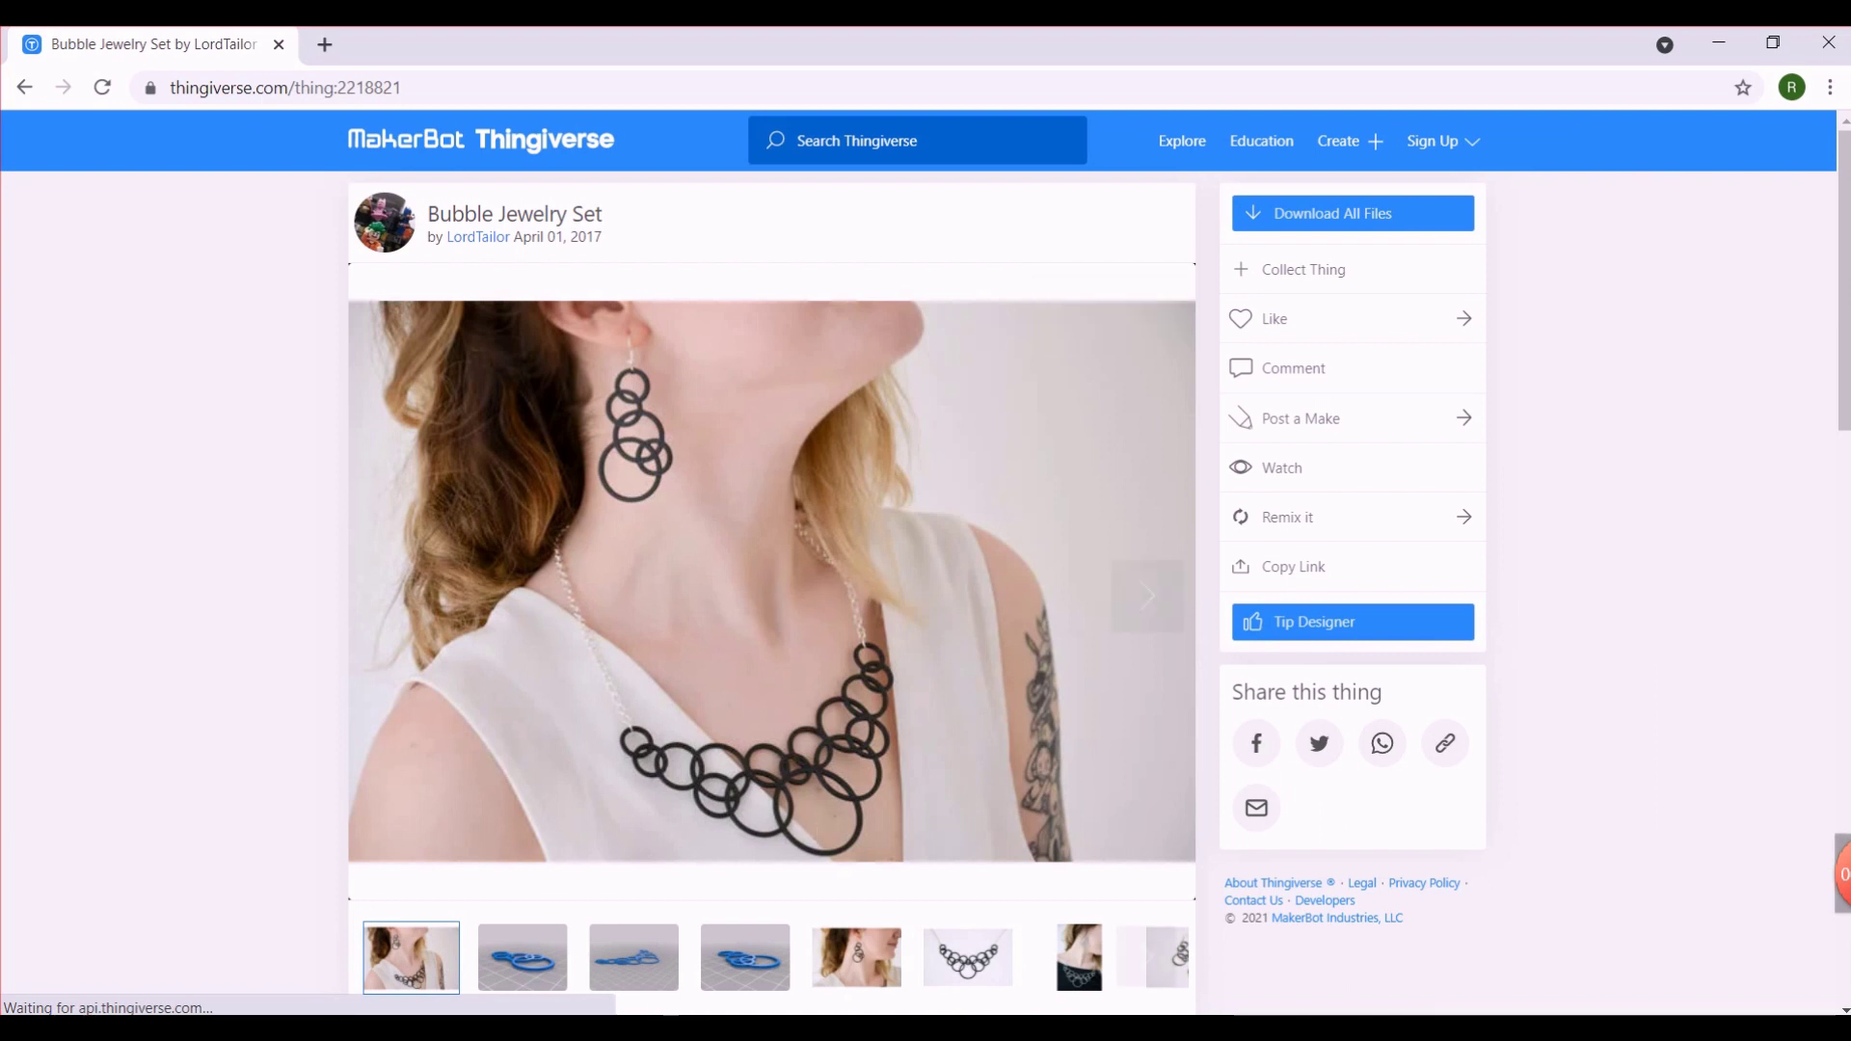
Preview the earring and necklace renders, then download Bubble_Jewelry_Set.zip and open it.
left_click(522, 964)
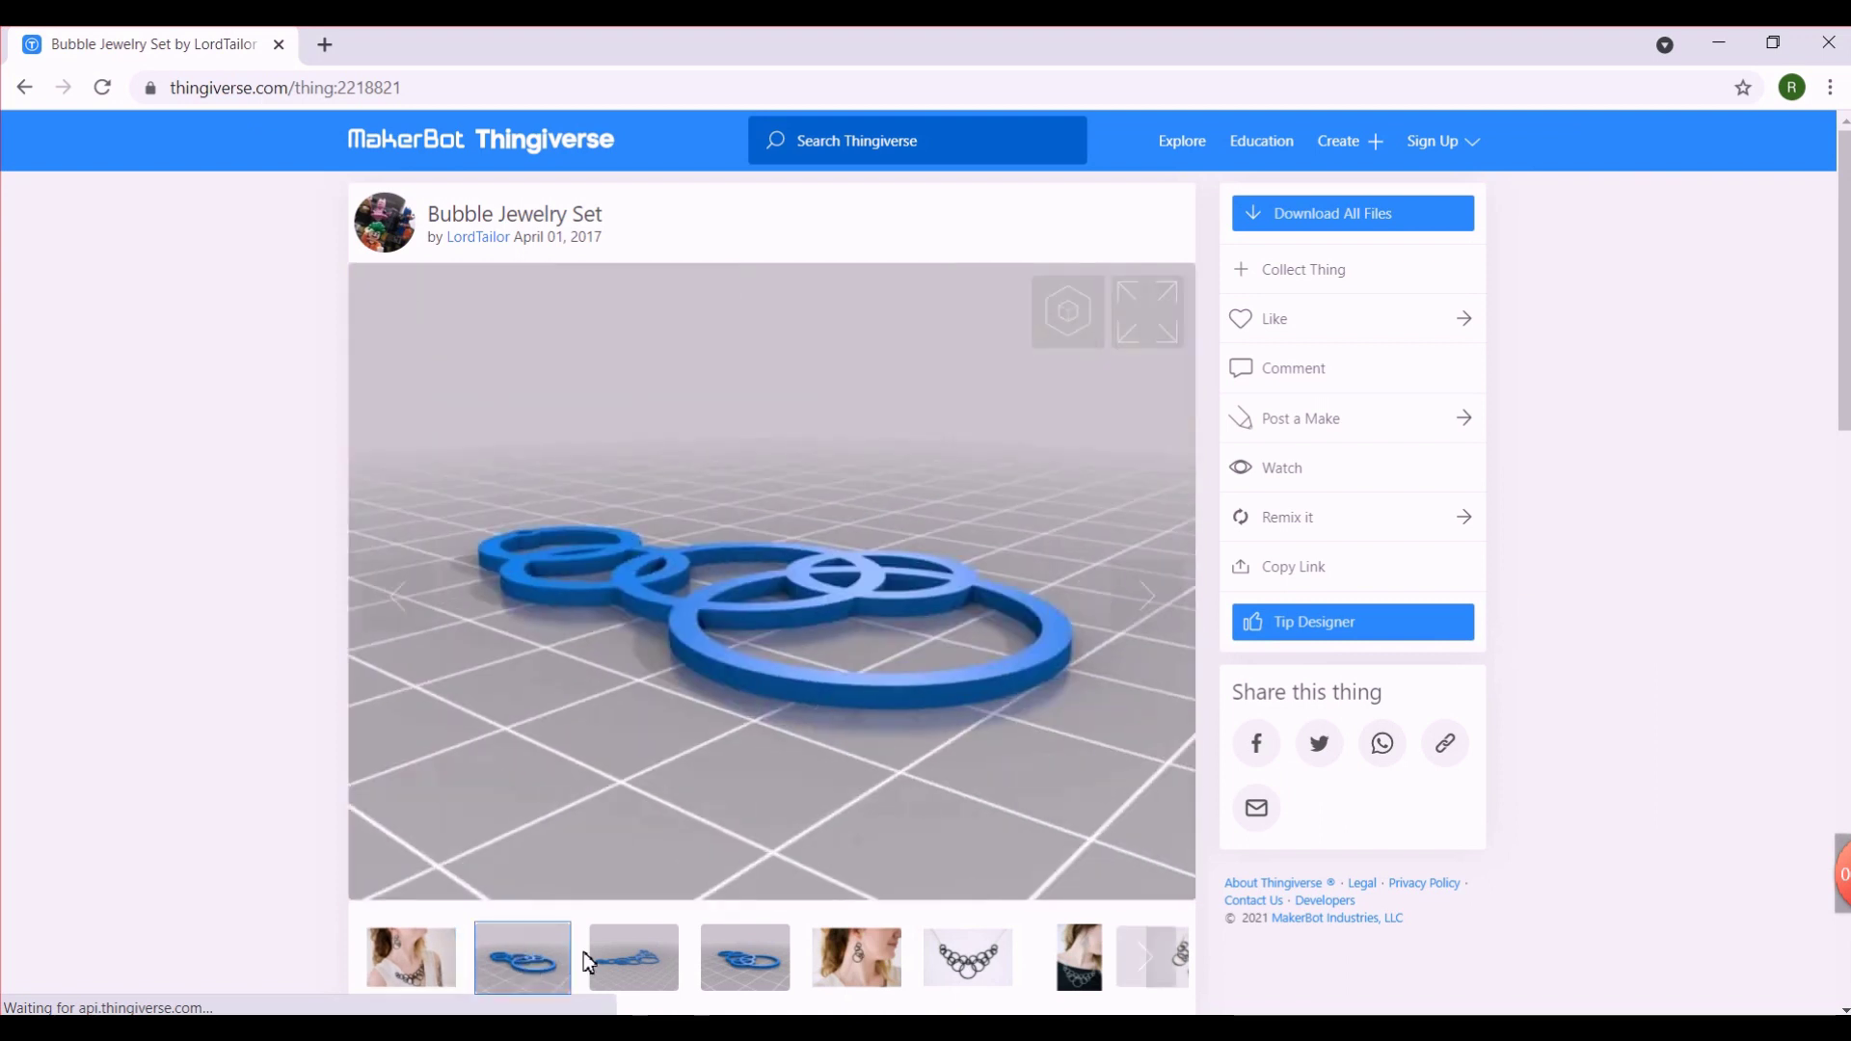
left_click(618, 948)
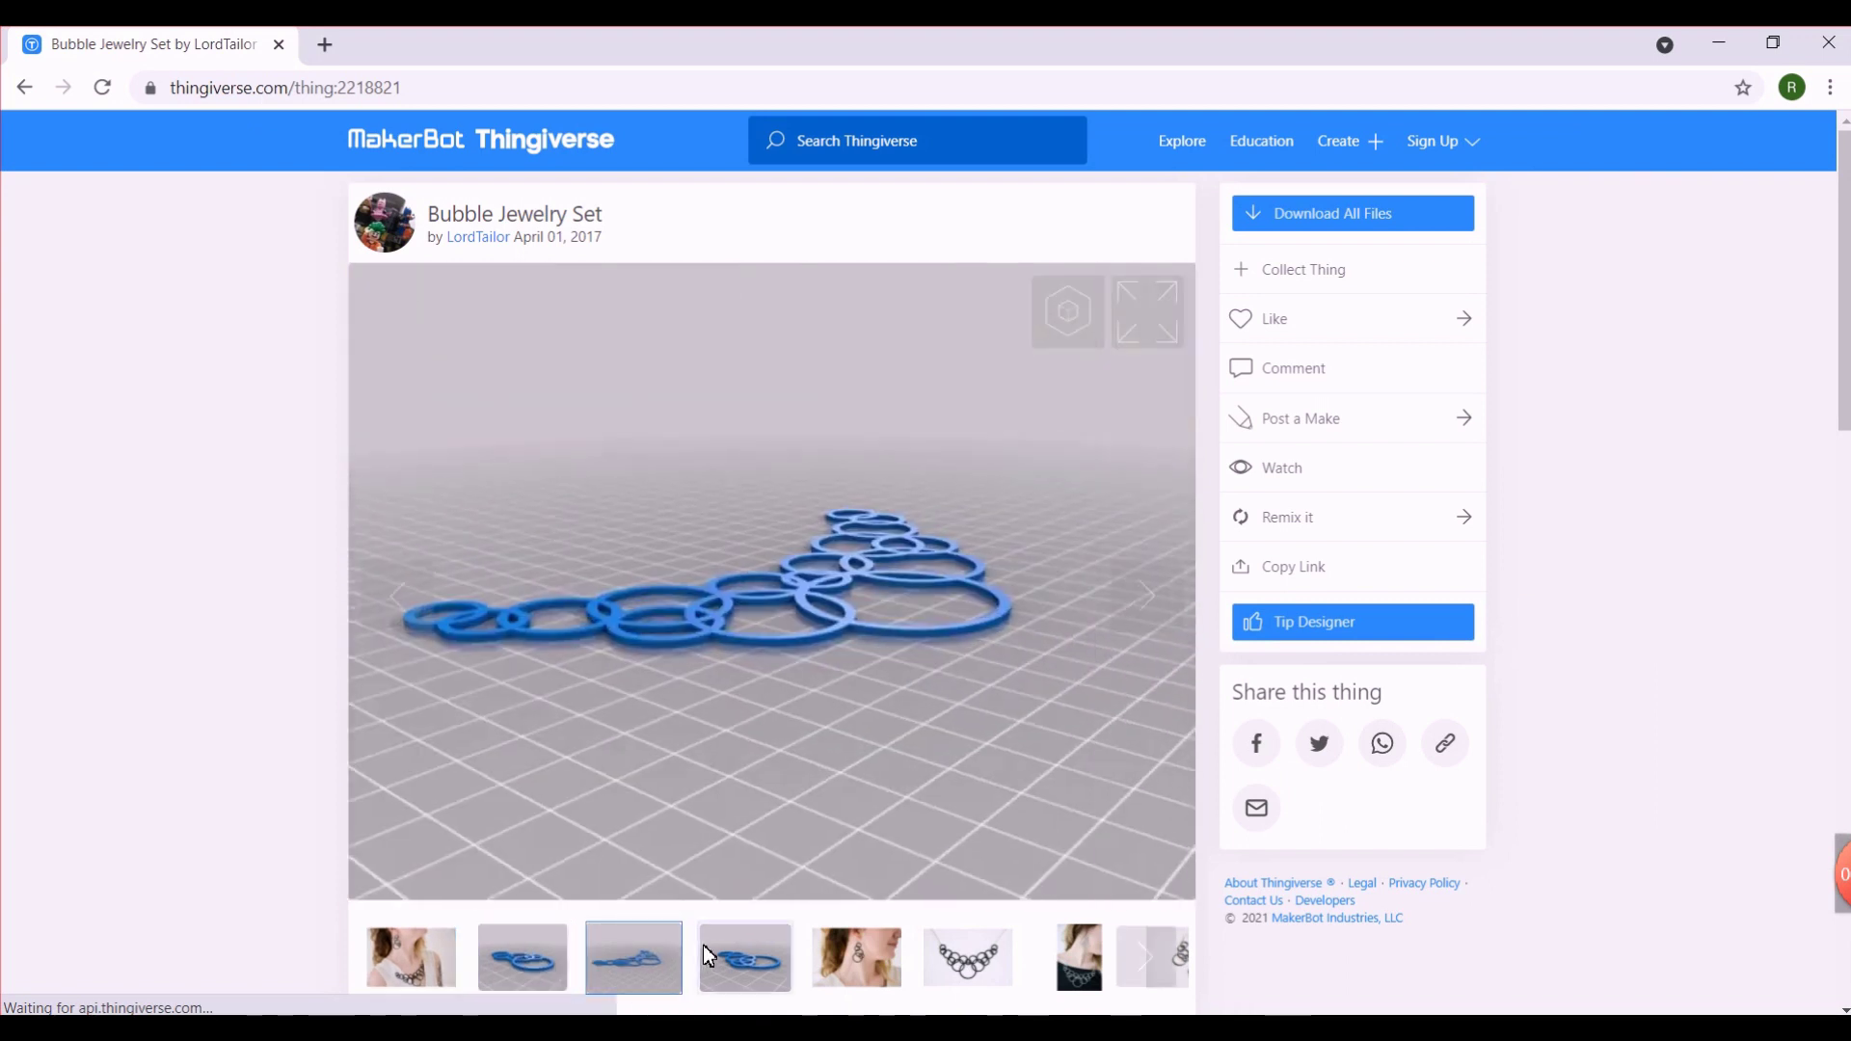
left_click(762, 959)
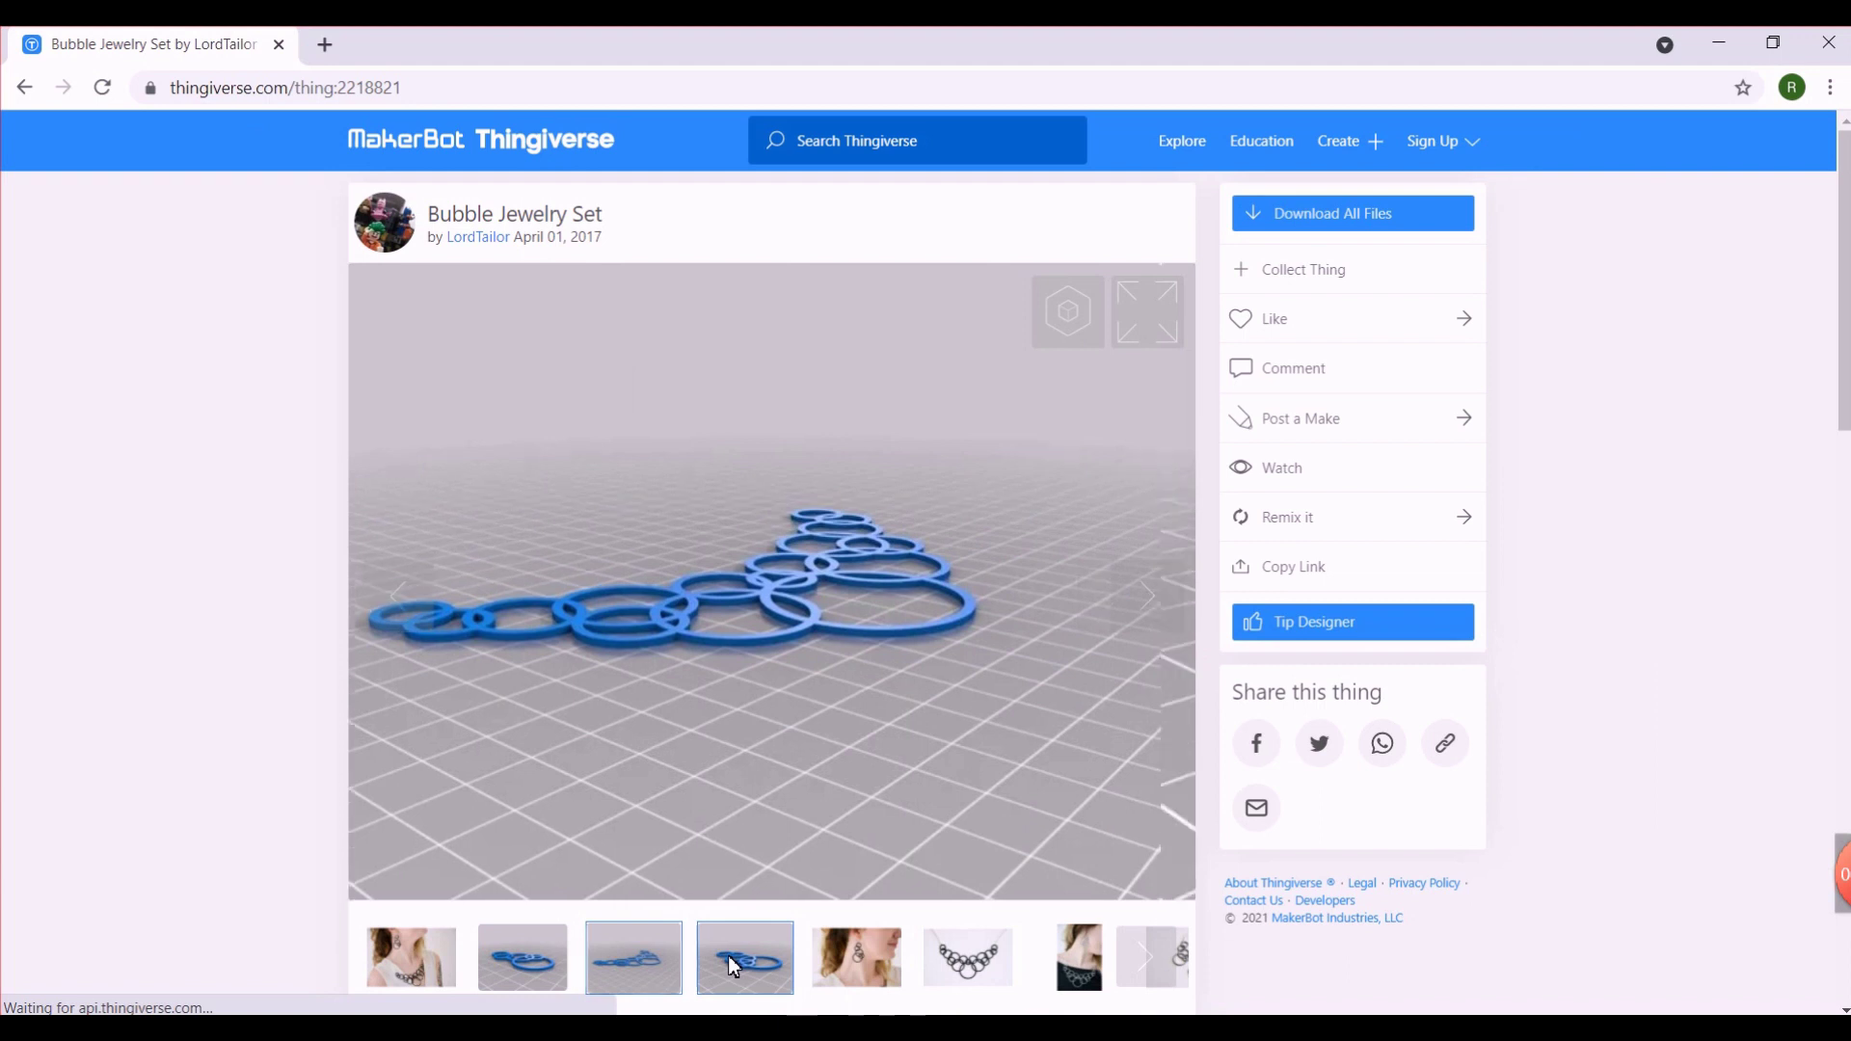
left_click(978, 974)
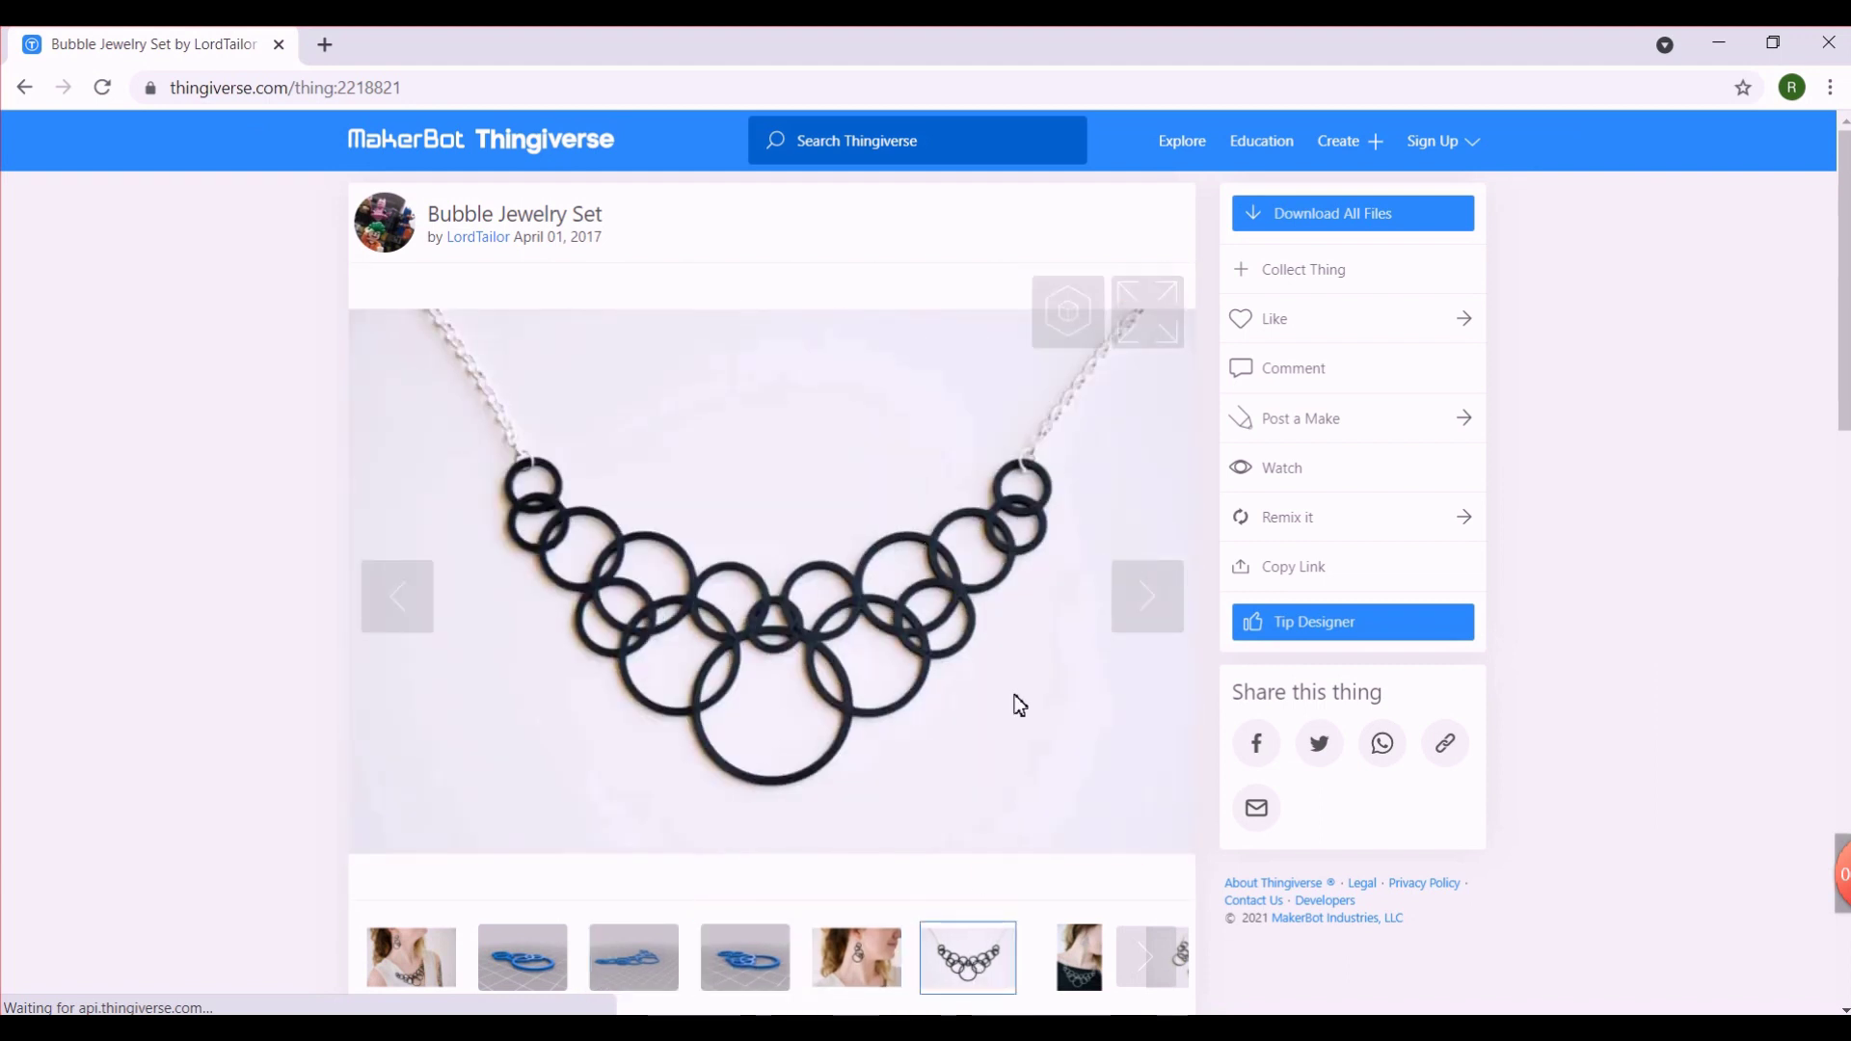
left_click(1296, 217)
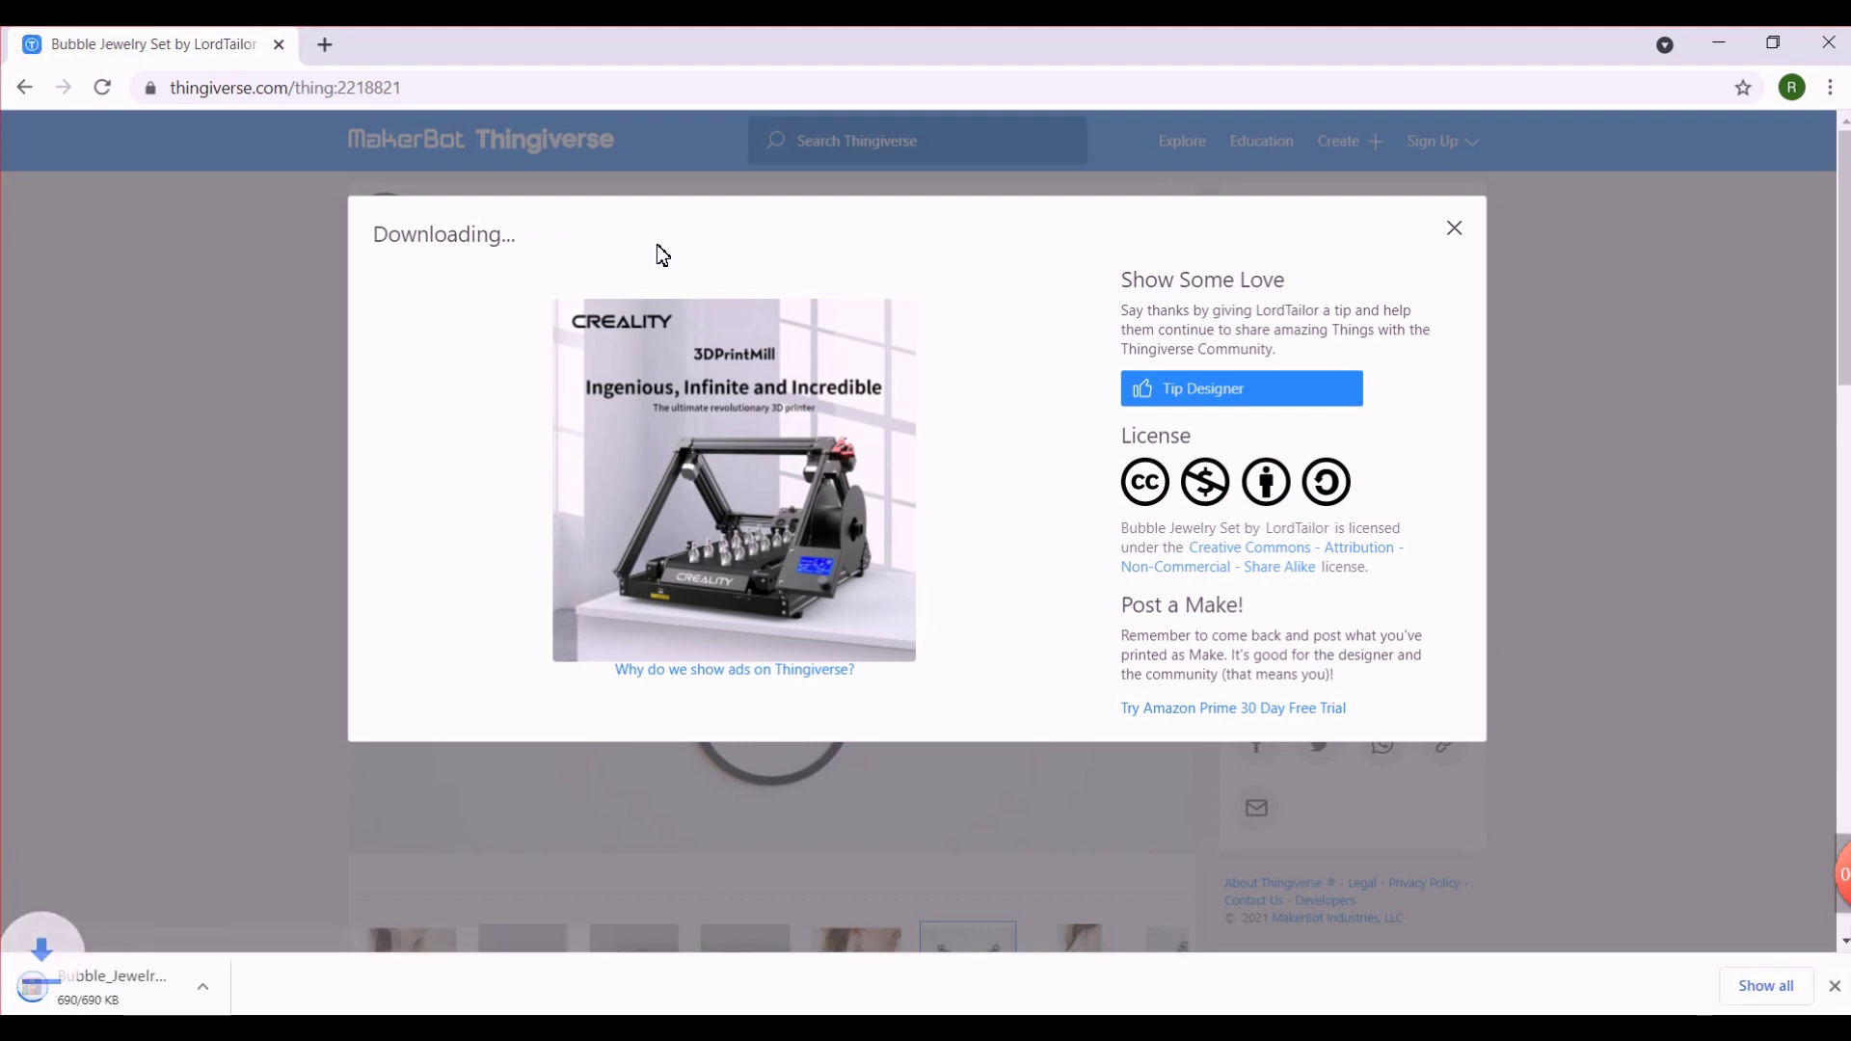
left_click(184, 993)
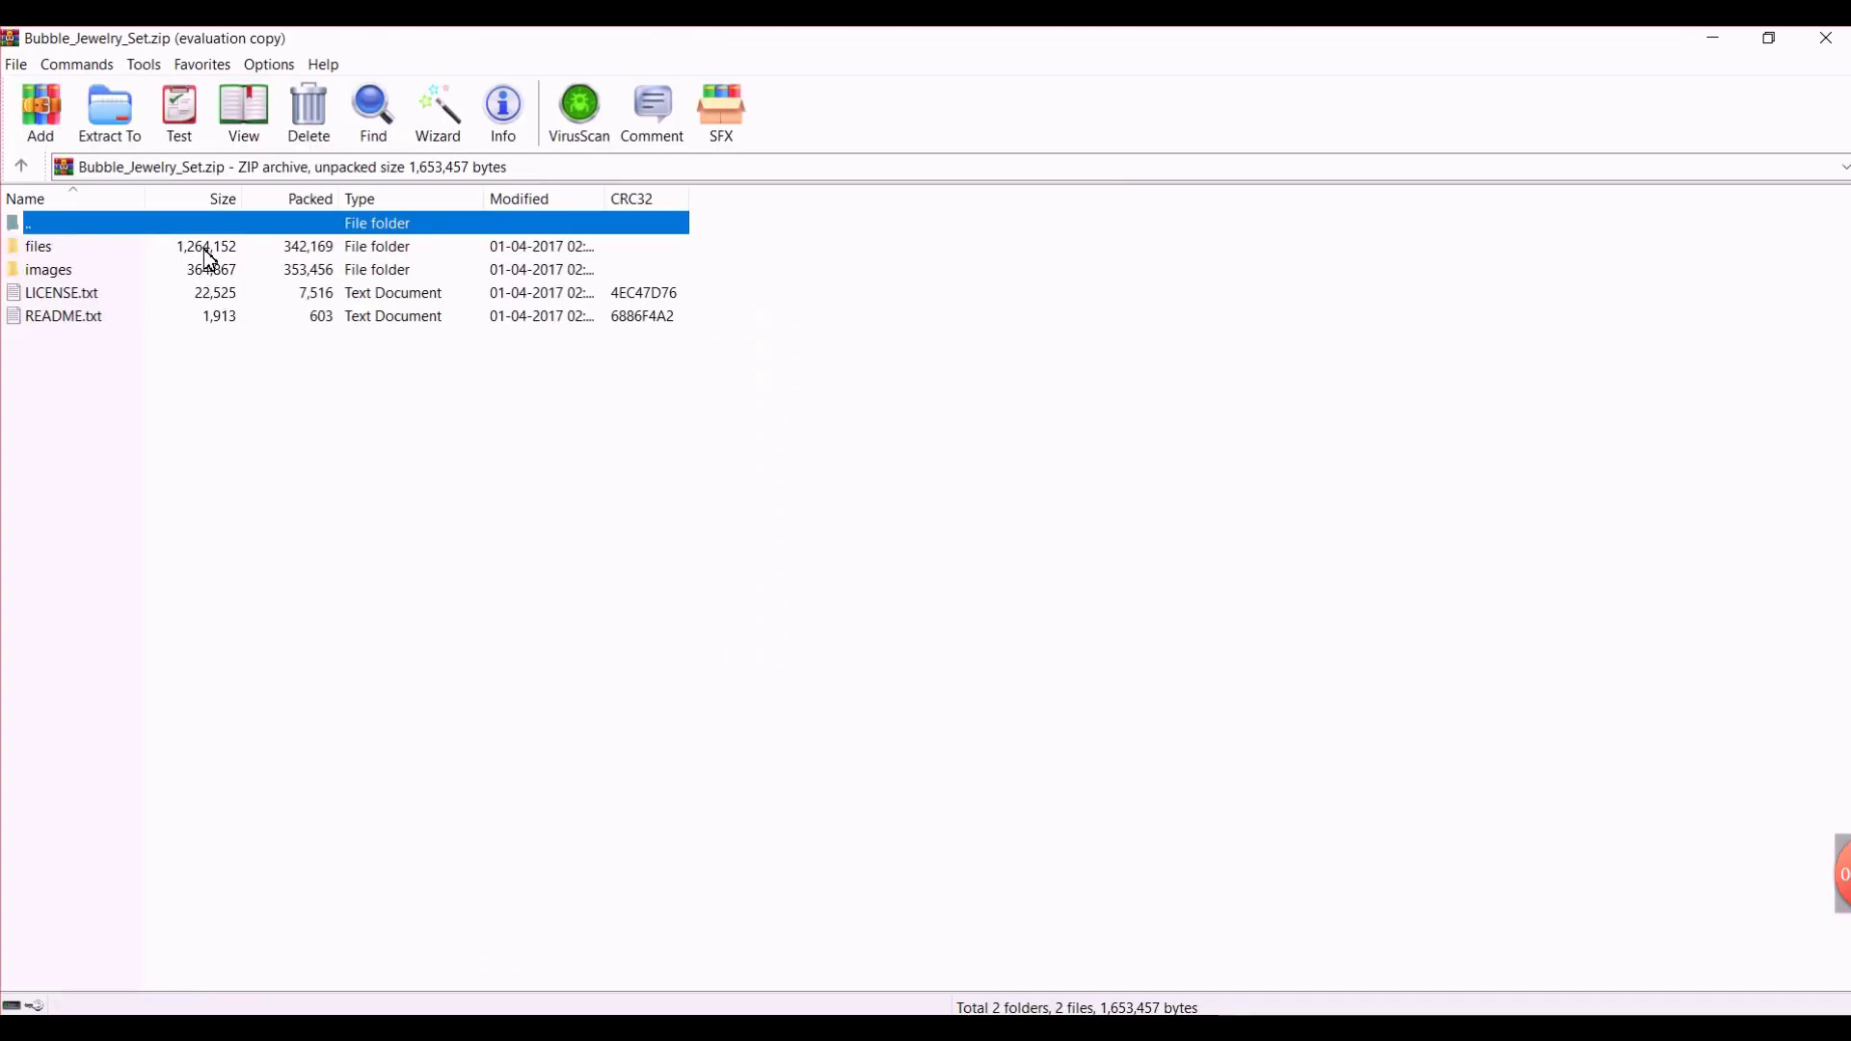
In the archive's files folder, select both EaringA.stl and EaringB.stl.
double_click(208, 249)
left_click(1075, 539)
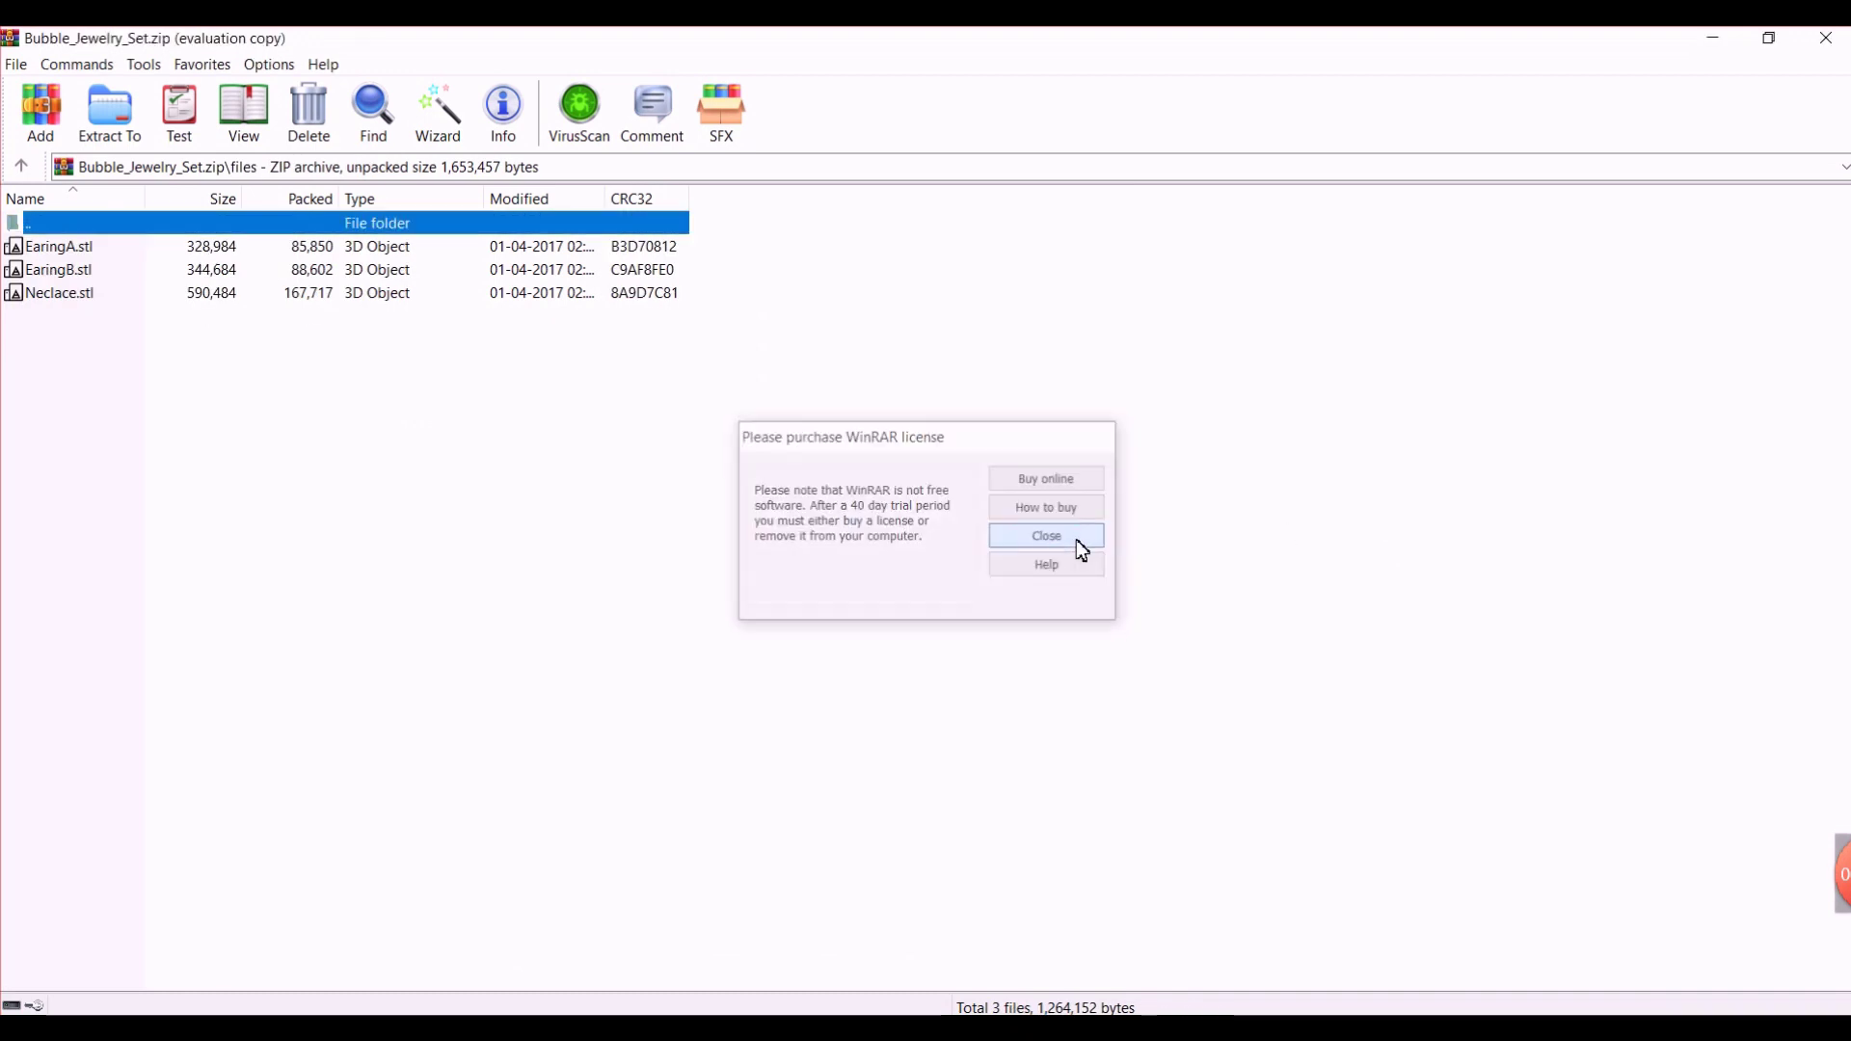
left_click(331, 247)
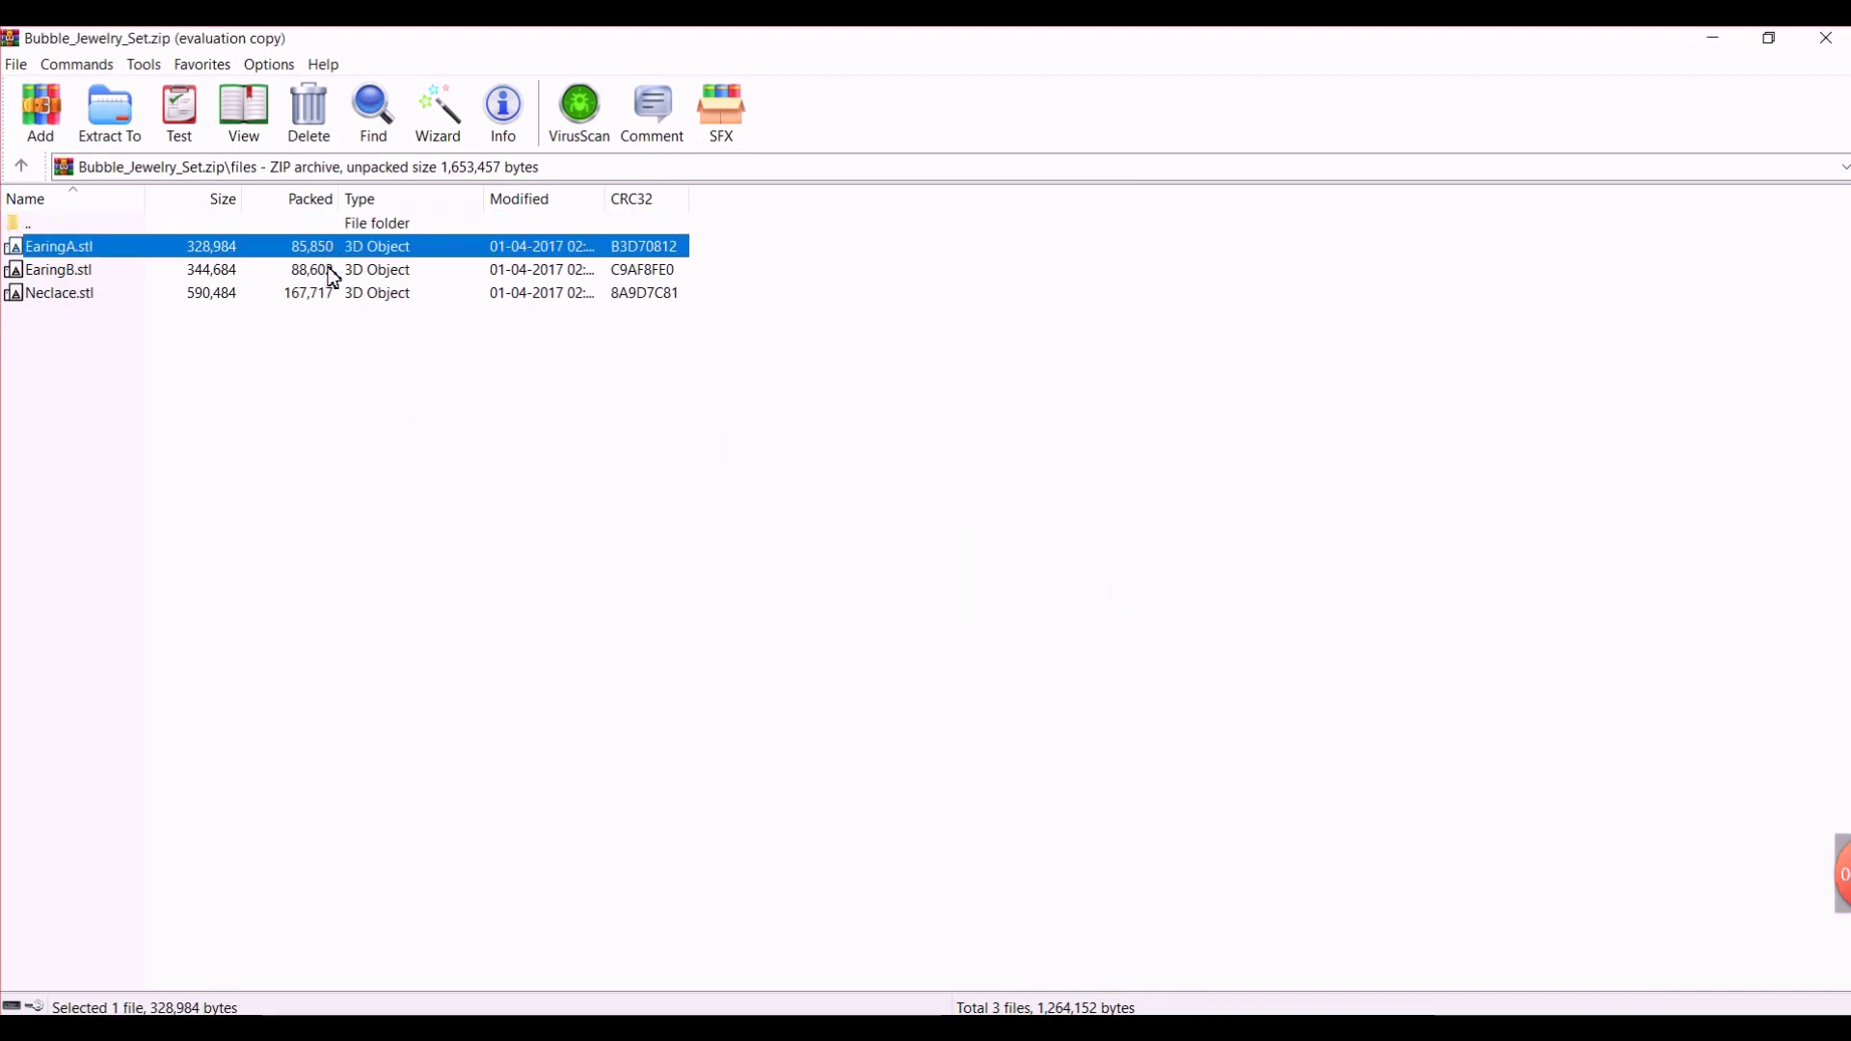
left_click(331, 271)
left_click(332, 299)
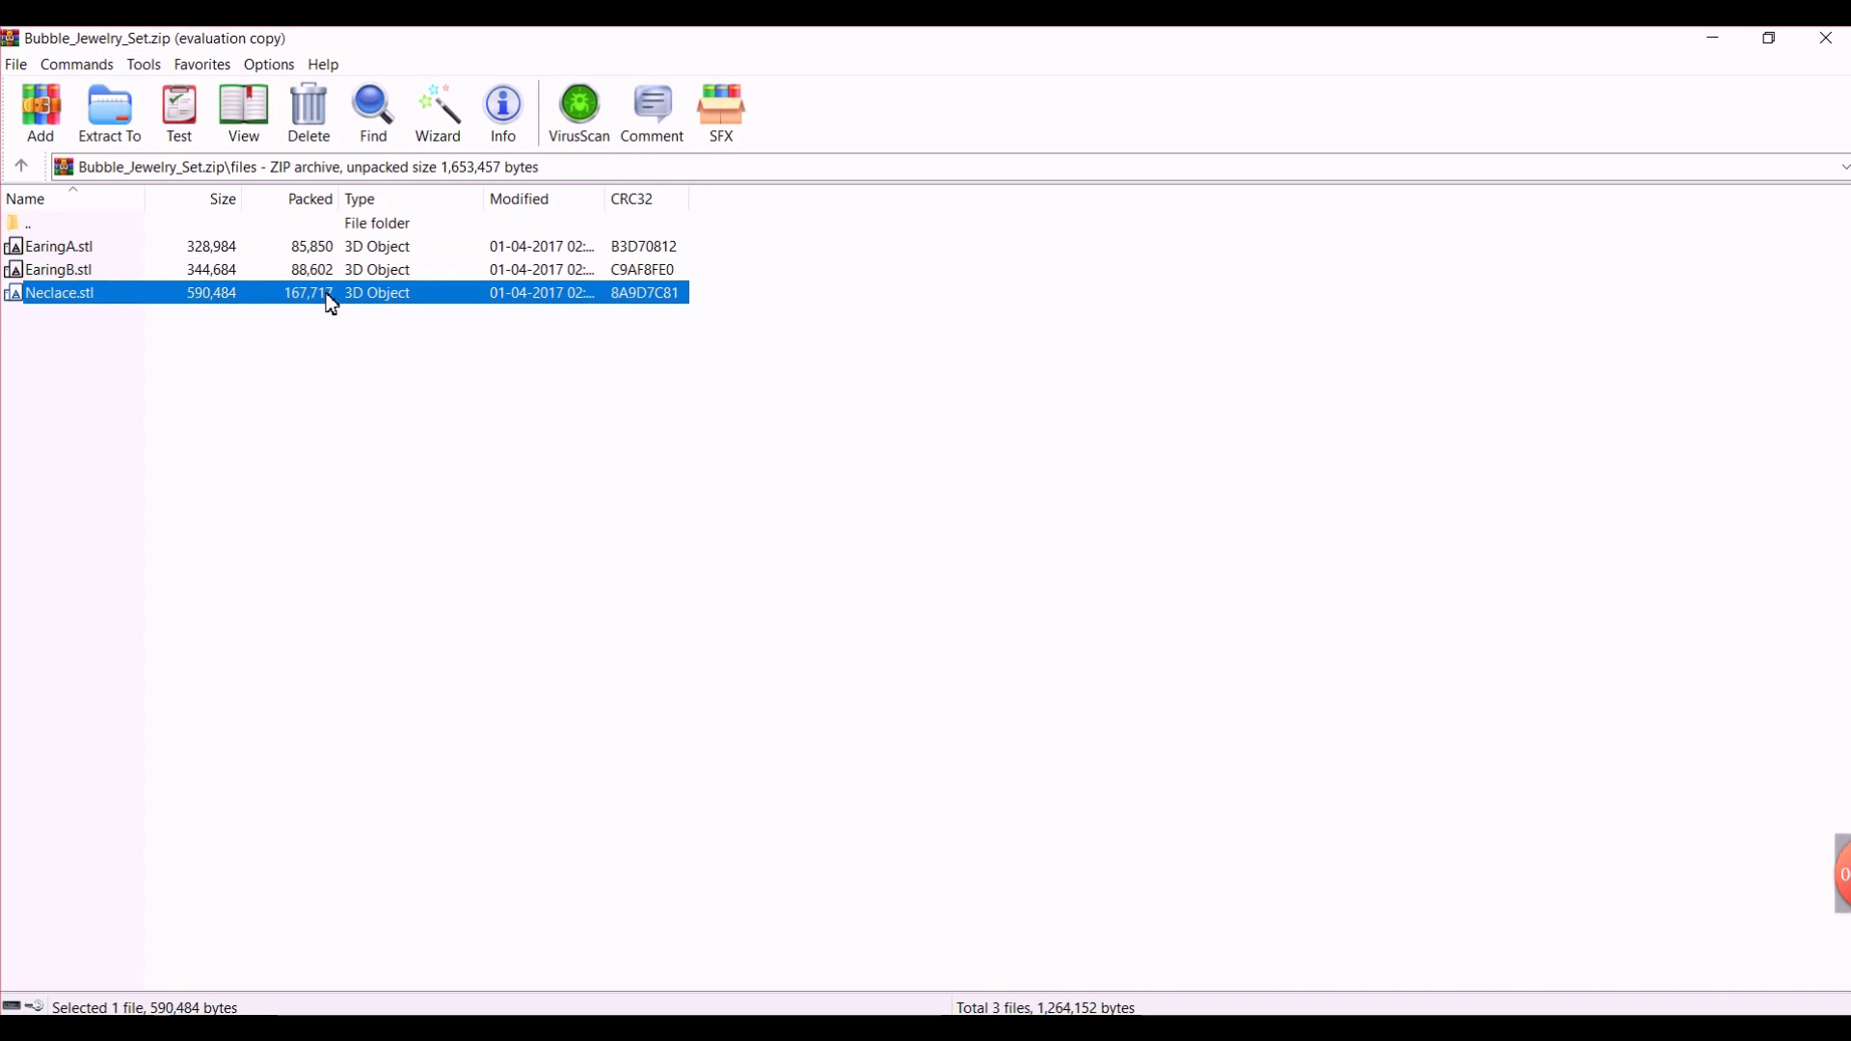
left_click(114, 270, "shift")
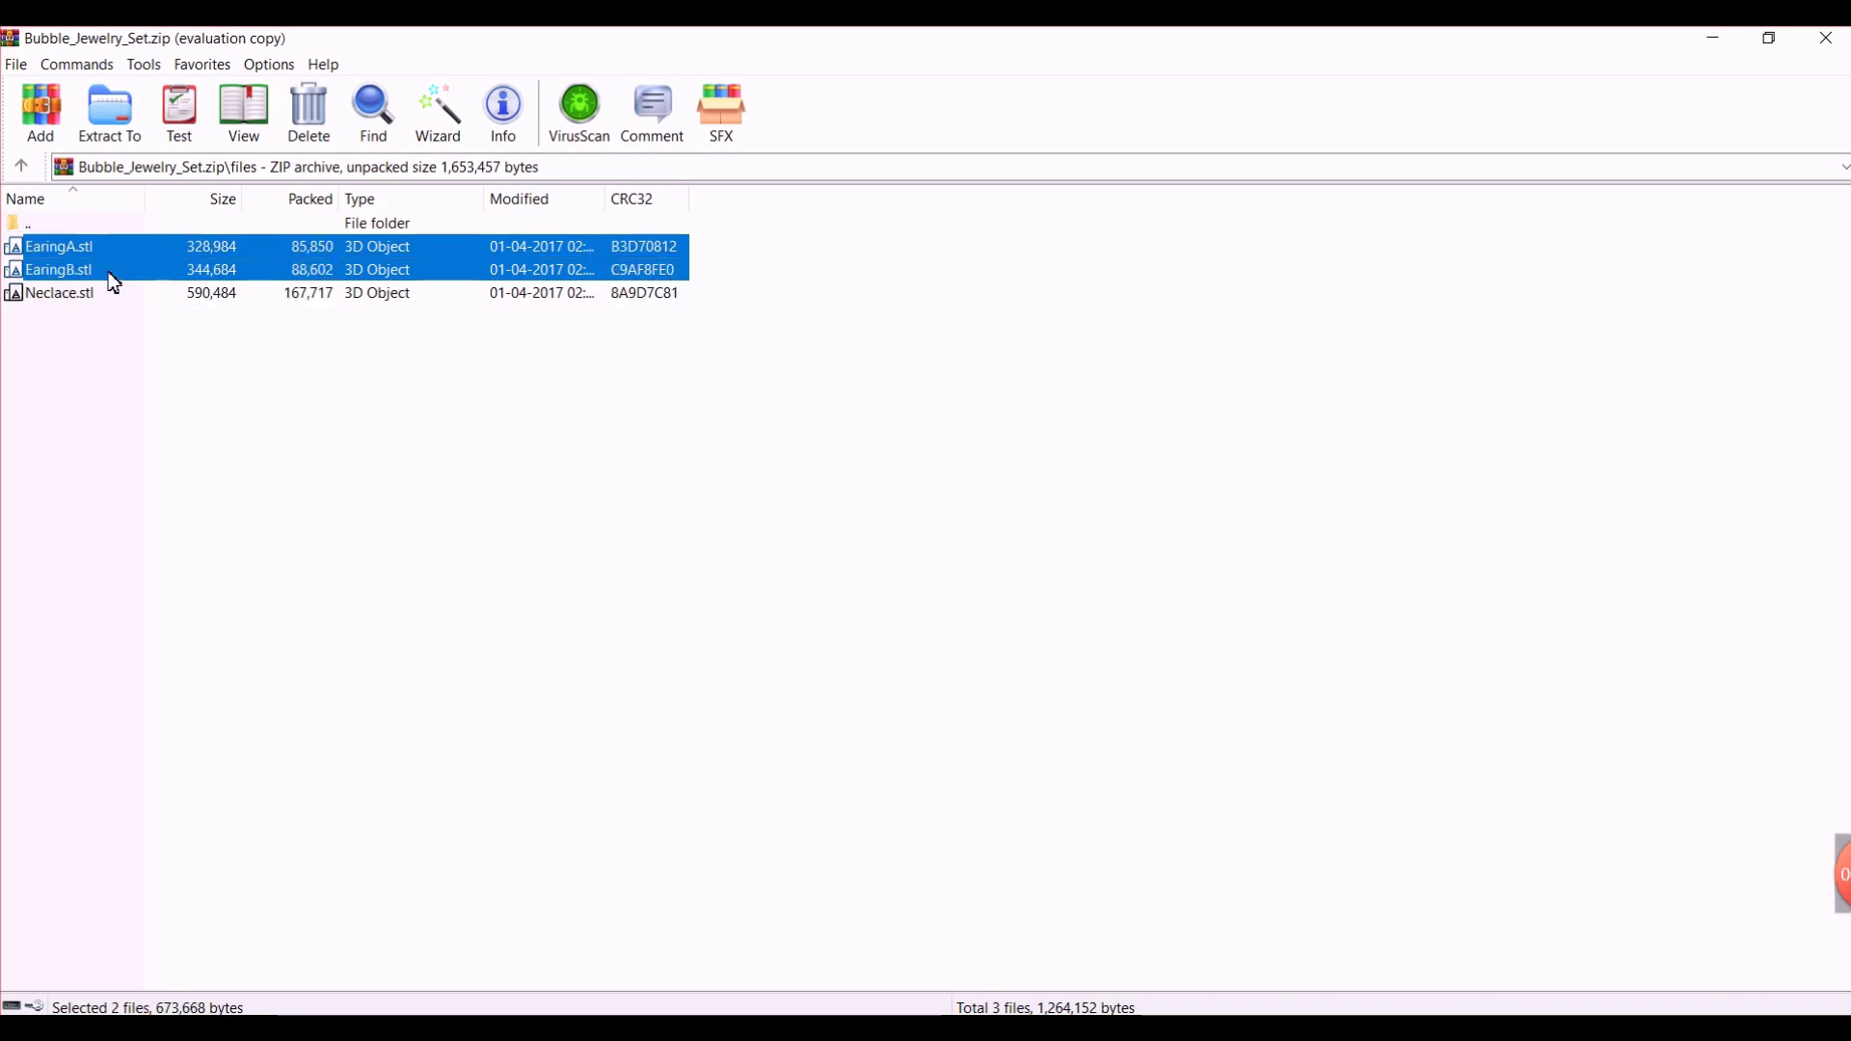
Extract the two files into a new Documents\Bubble_Jewelry_Set folder.
left_click(132, 142)
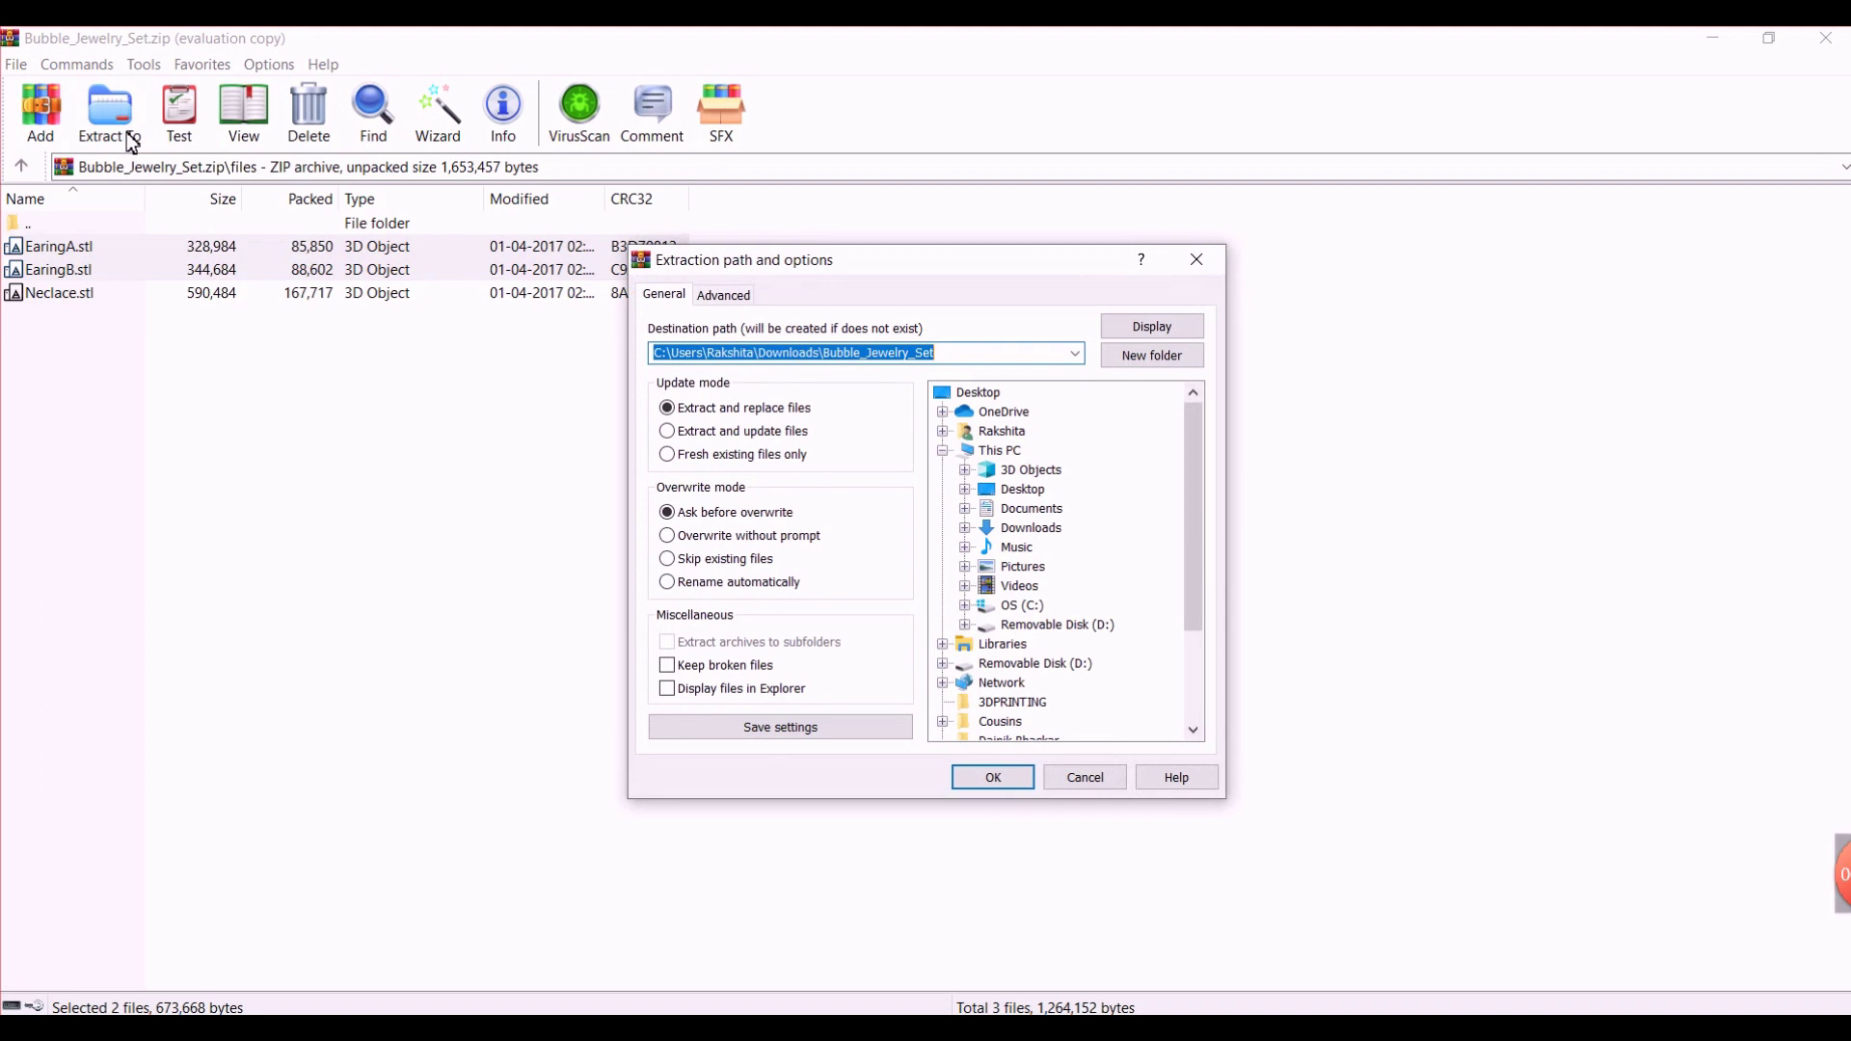
left_click(1033, 509)
left_click(885, 359)
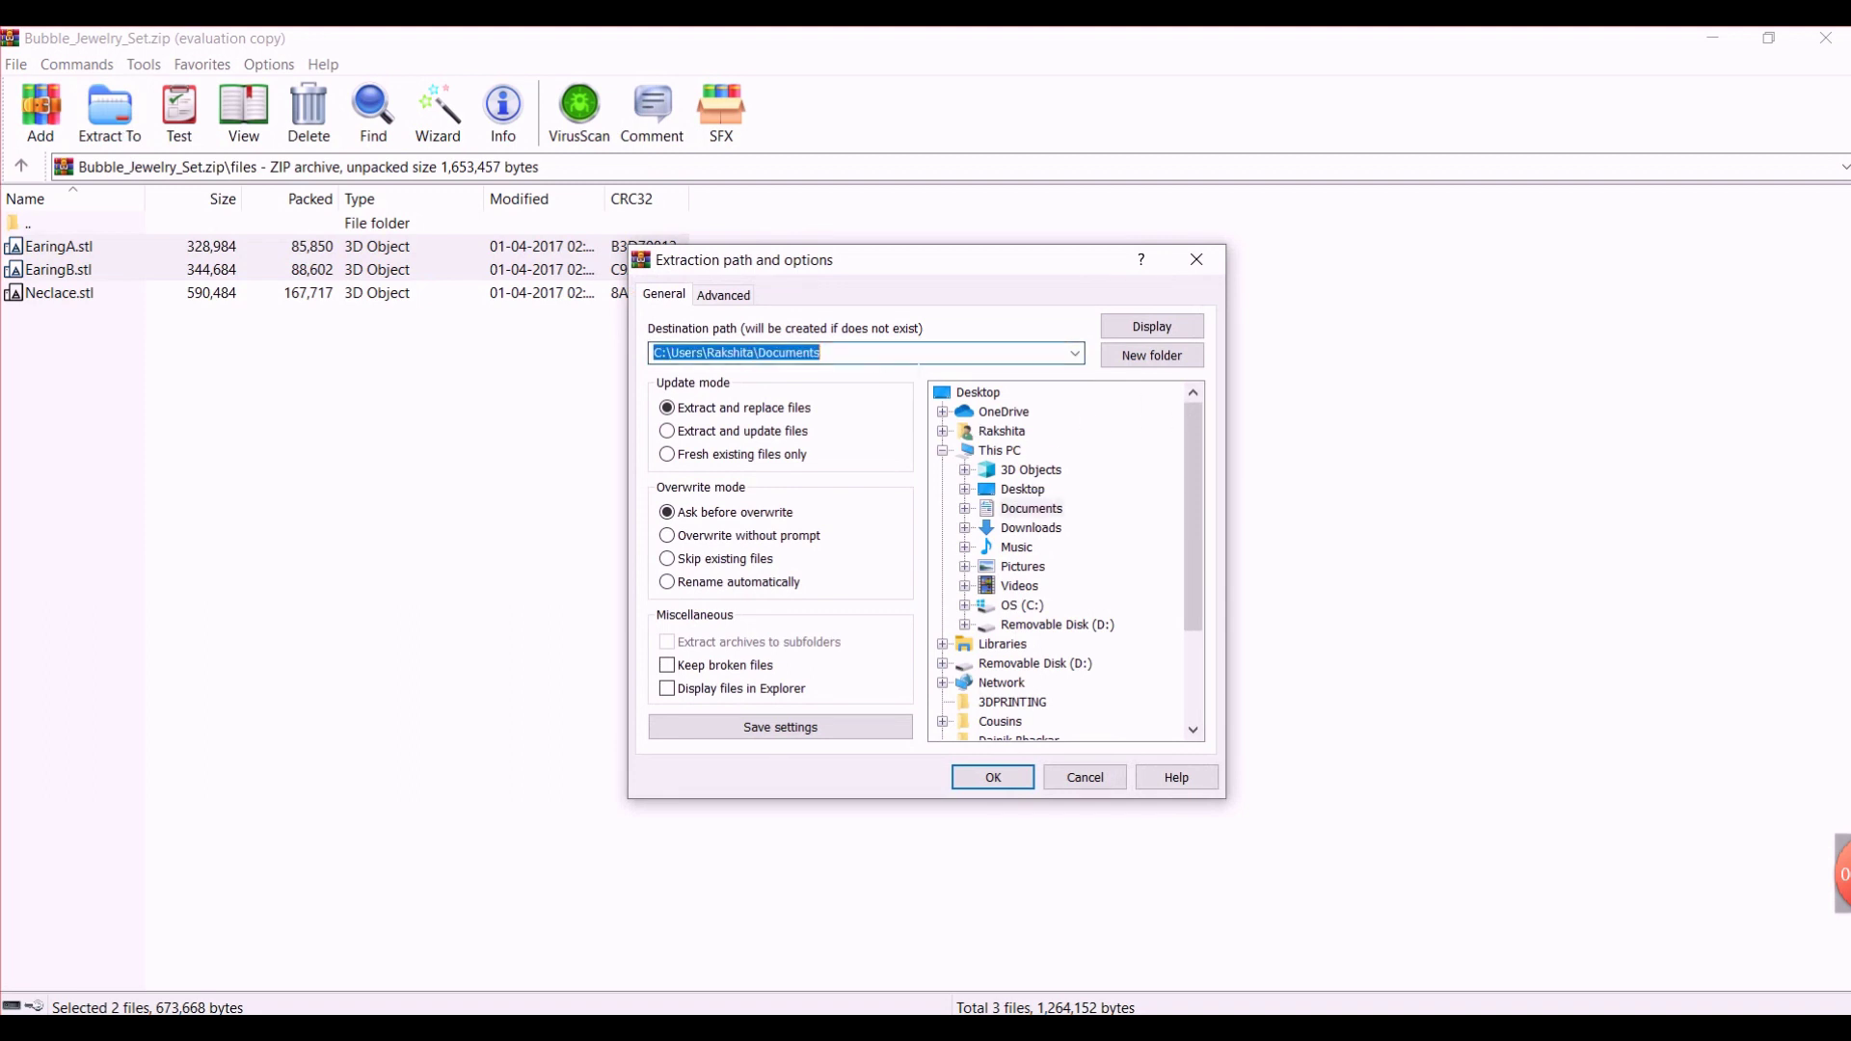
left_click(885, 359)
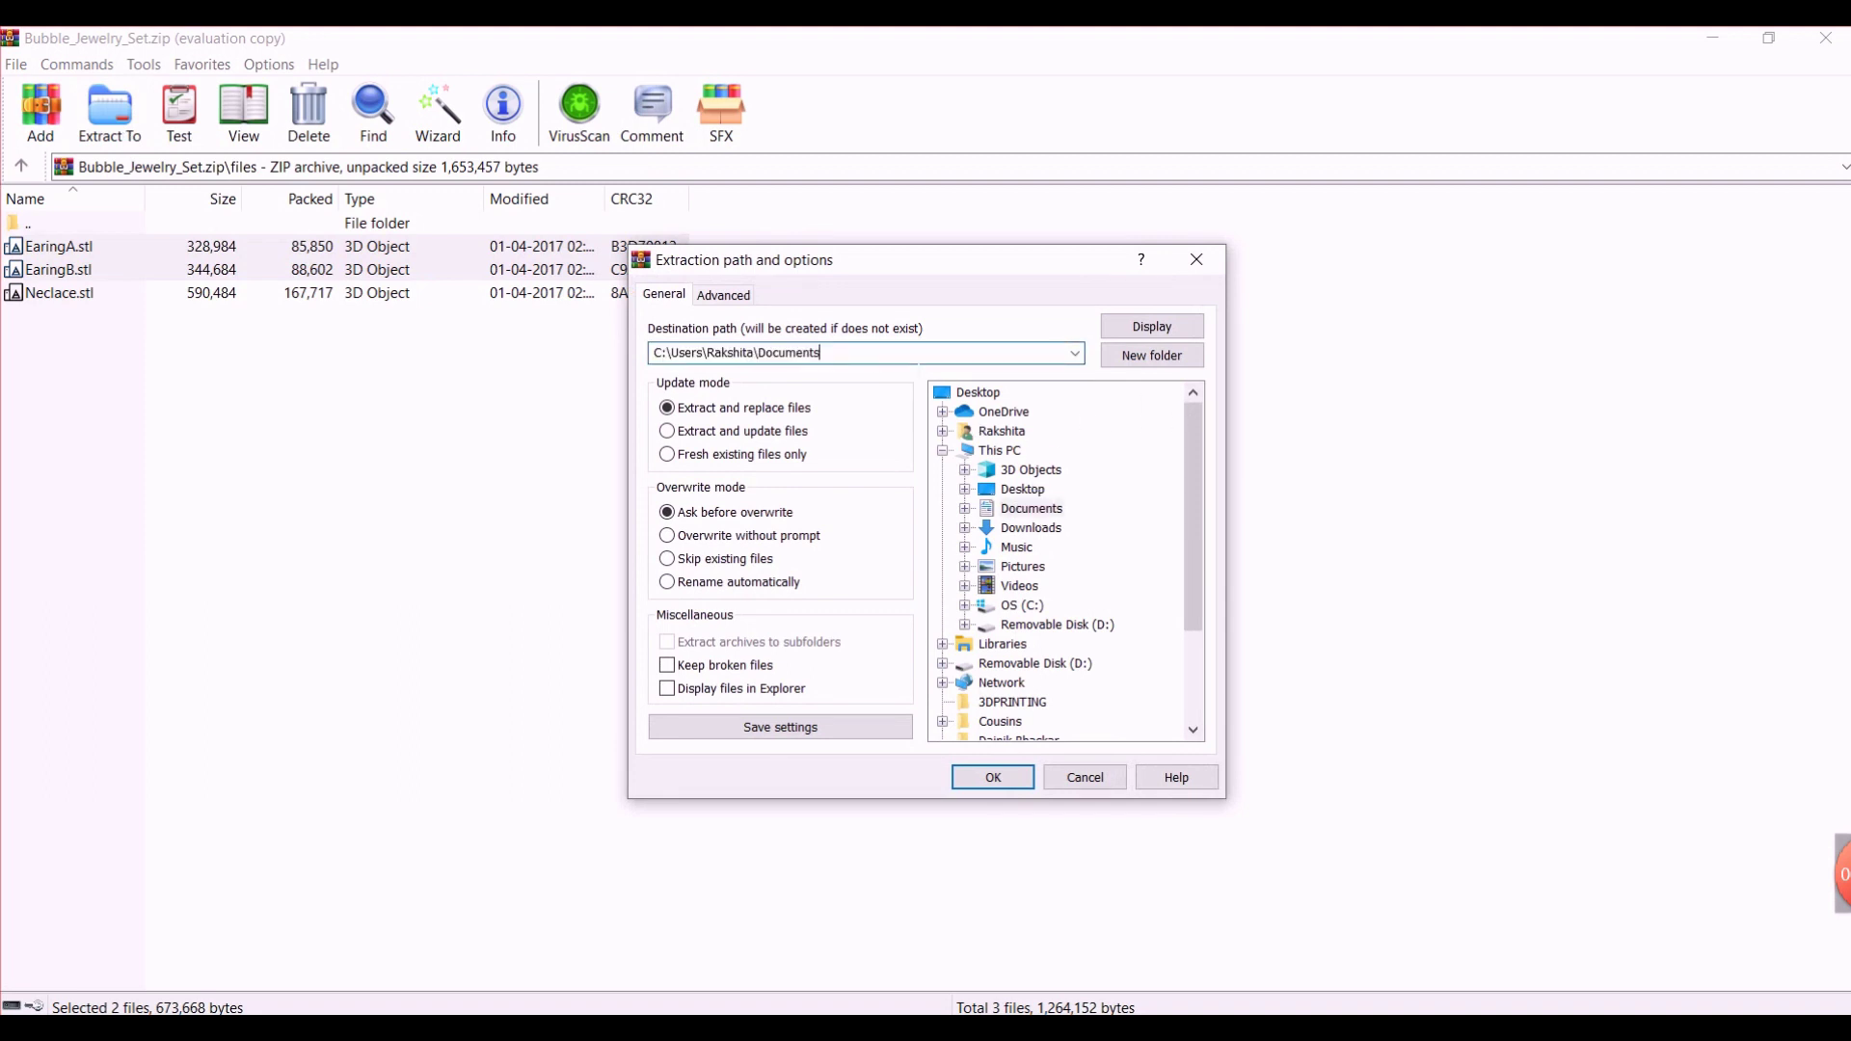
left_click(1194, 363)
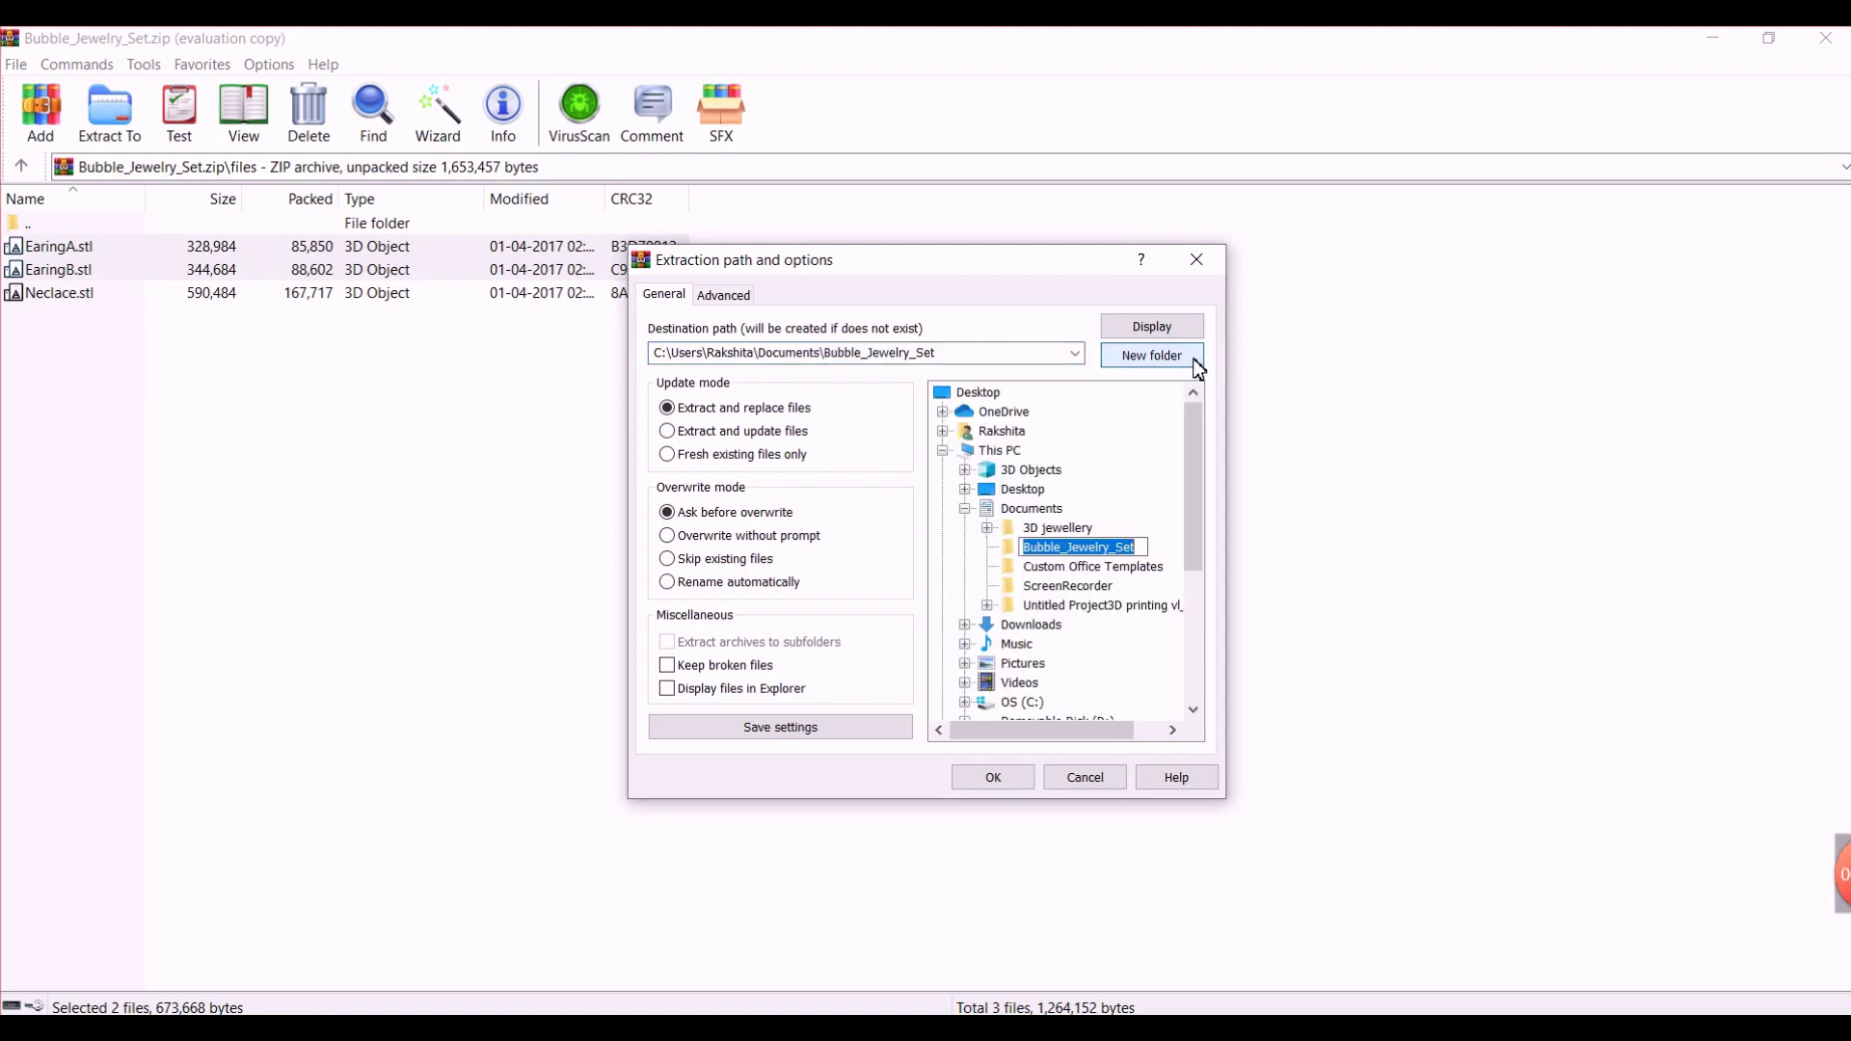
key("Return")
left_click(993, 778)
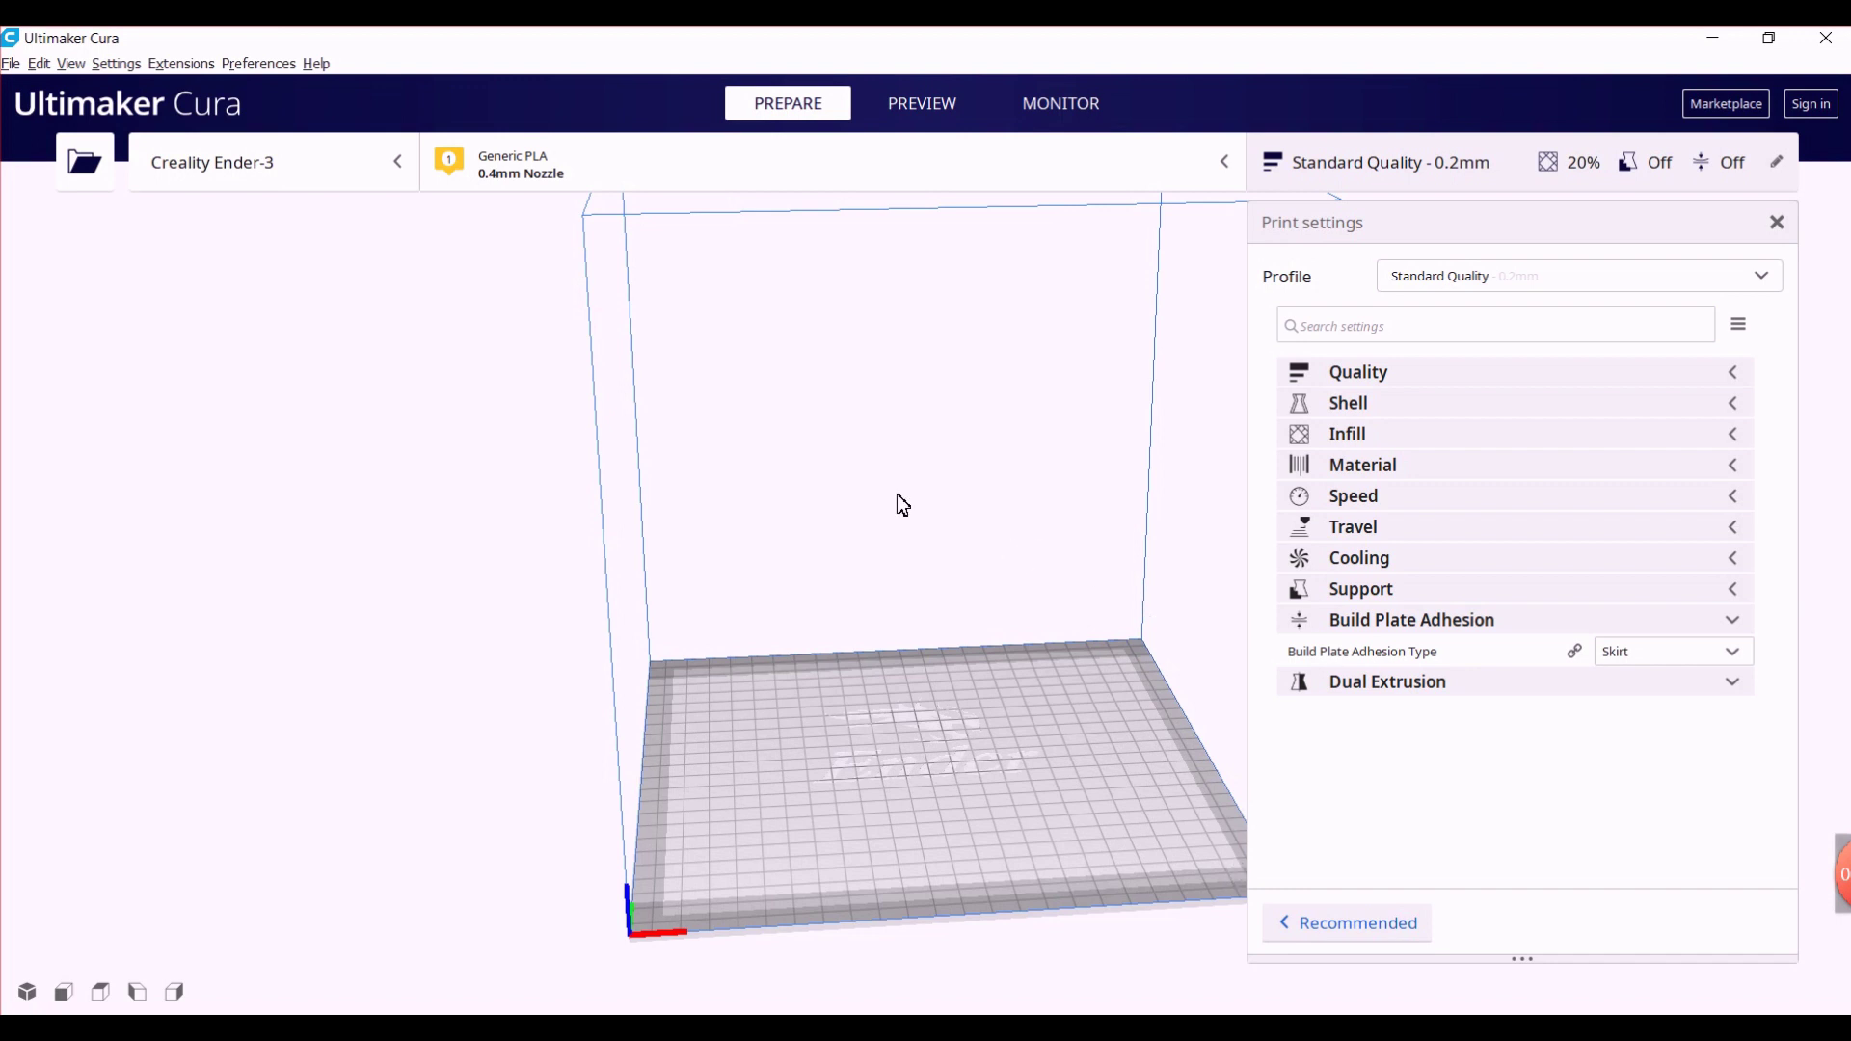
Open EaringA from Documents > Bubble_Jewelry_Set onto the Ender-3 build plate.
left_click(13, 64)
left_click(43, 108)
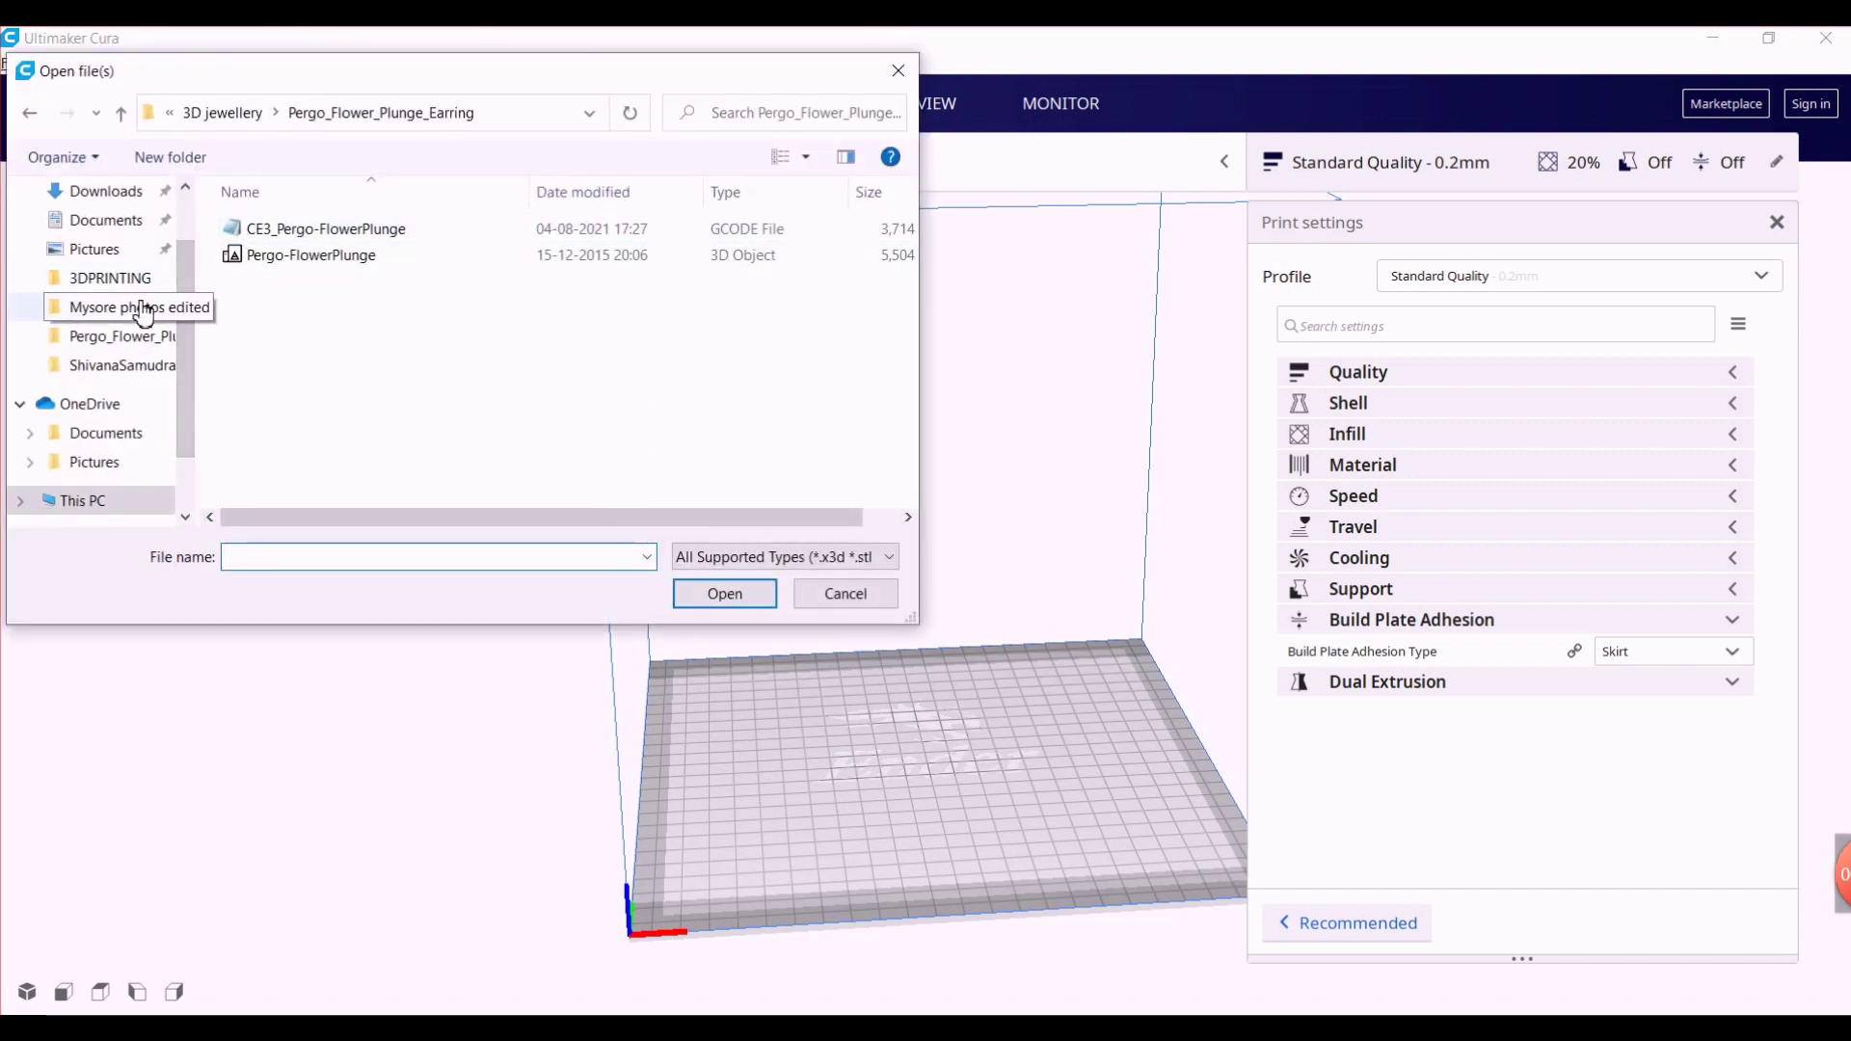
left_click(135, 220)
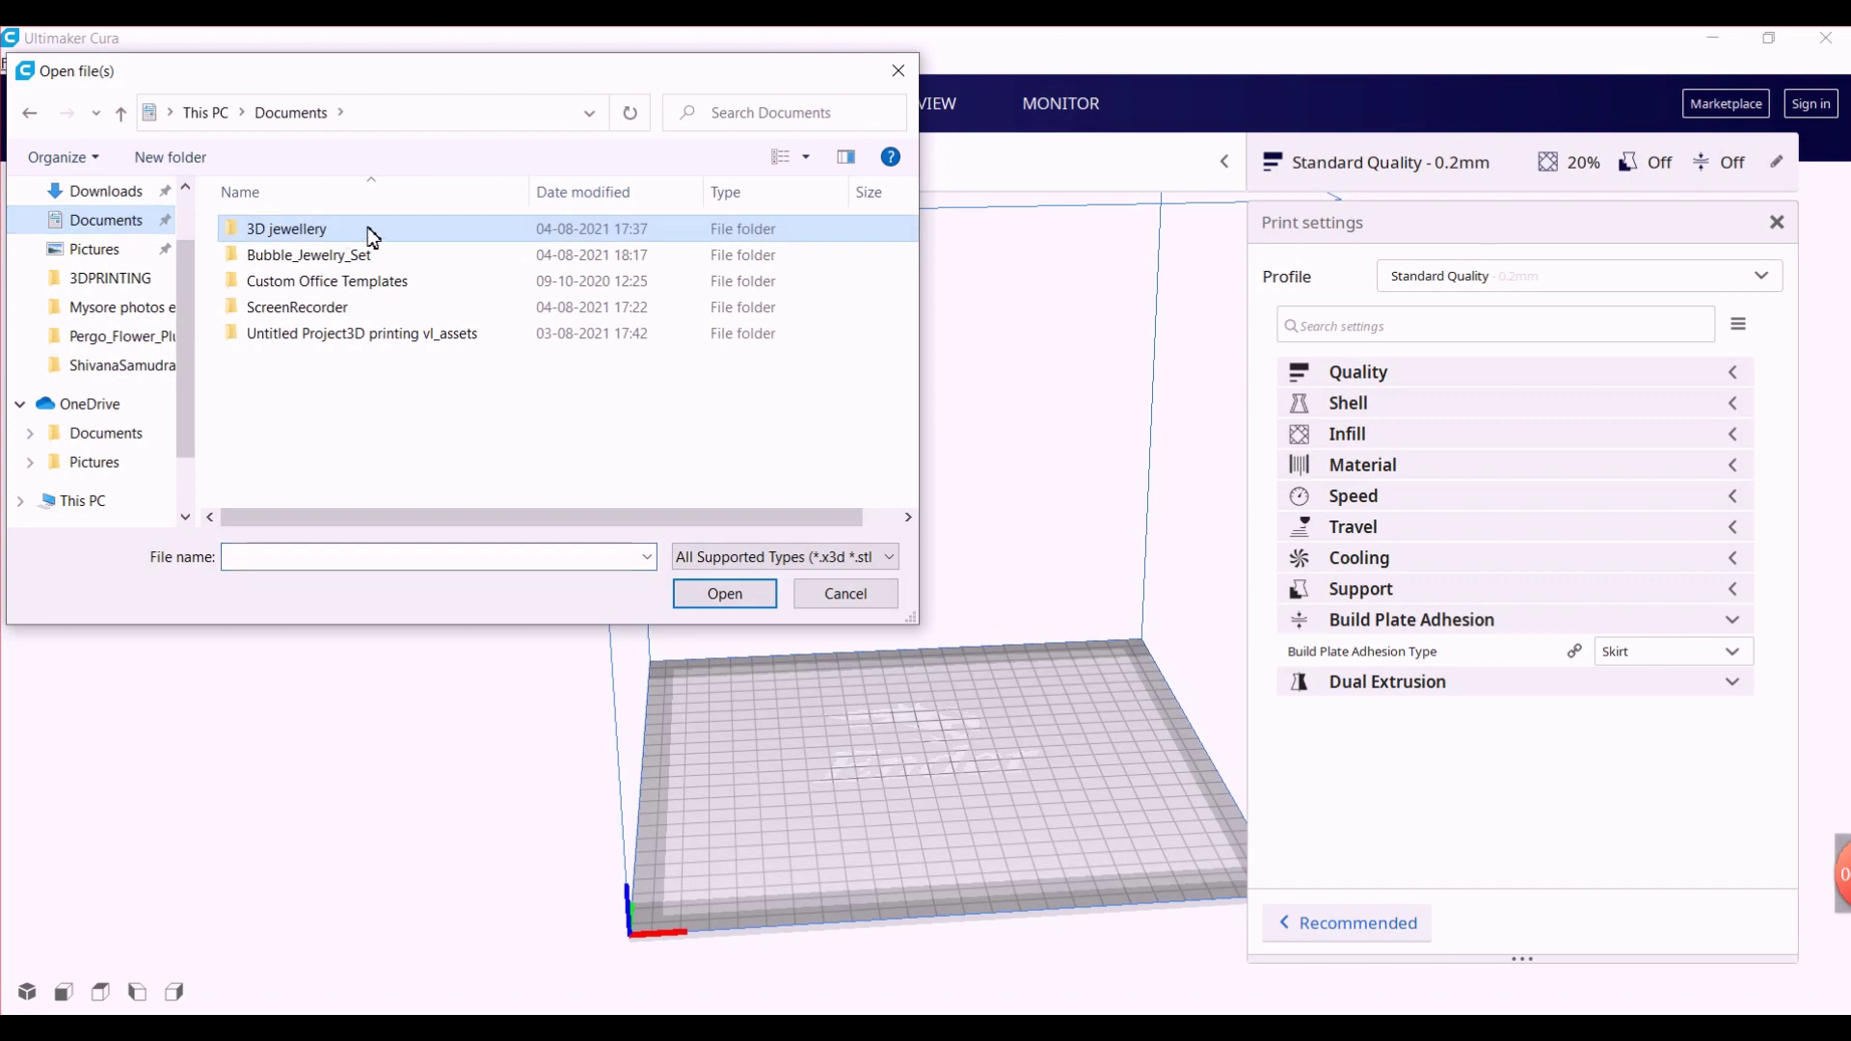
double_click(374, 266)
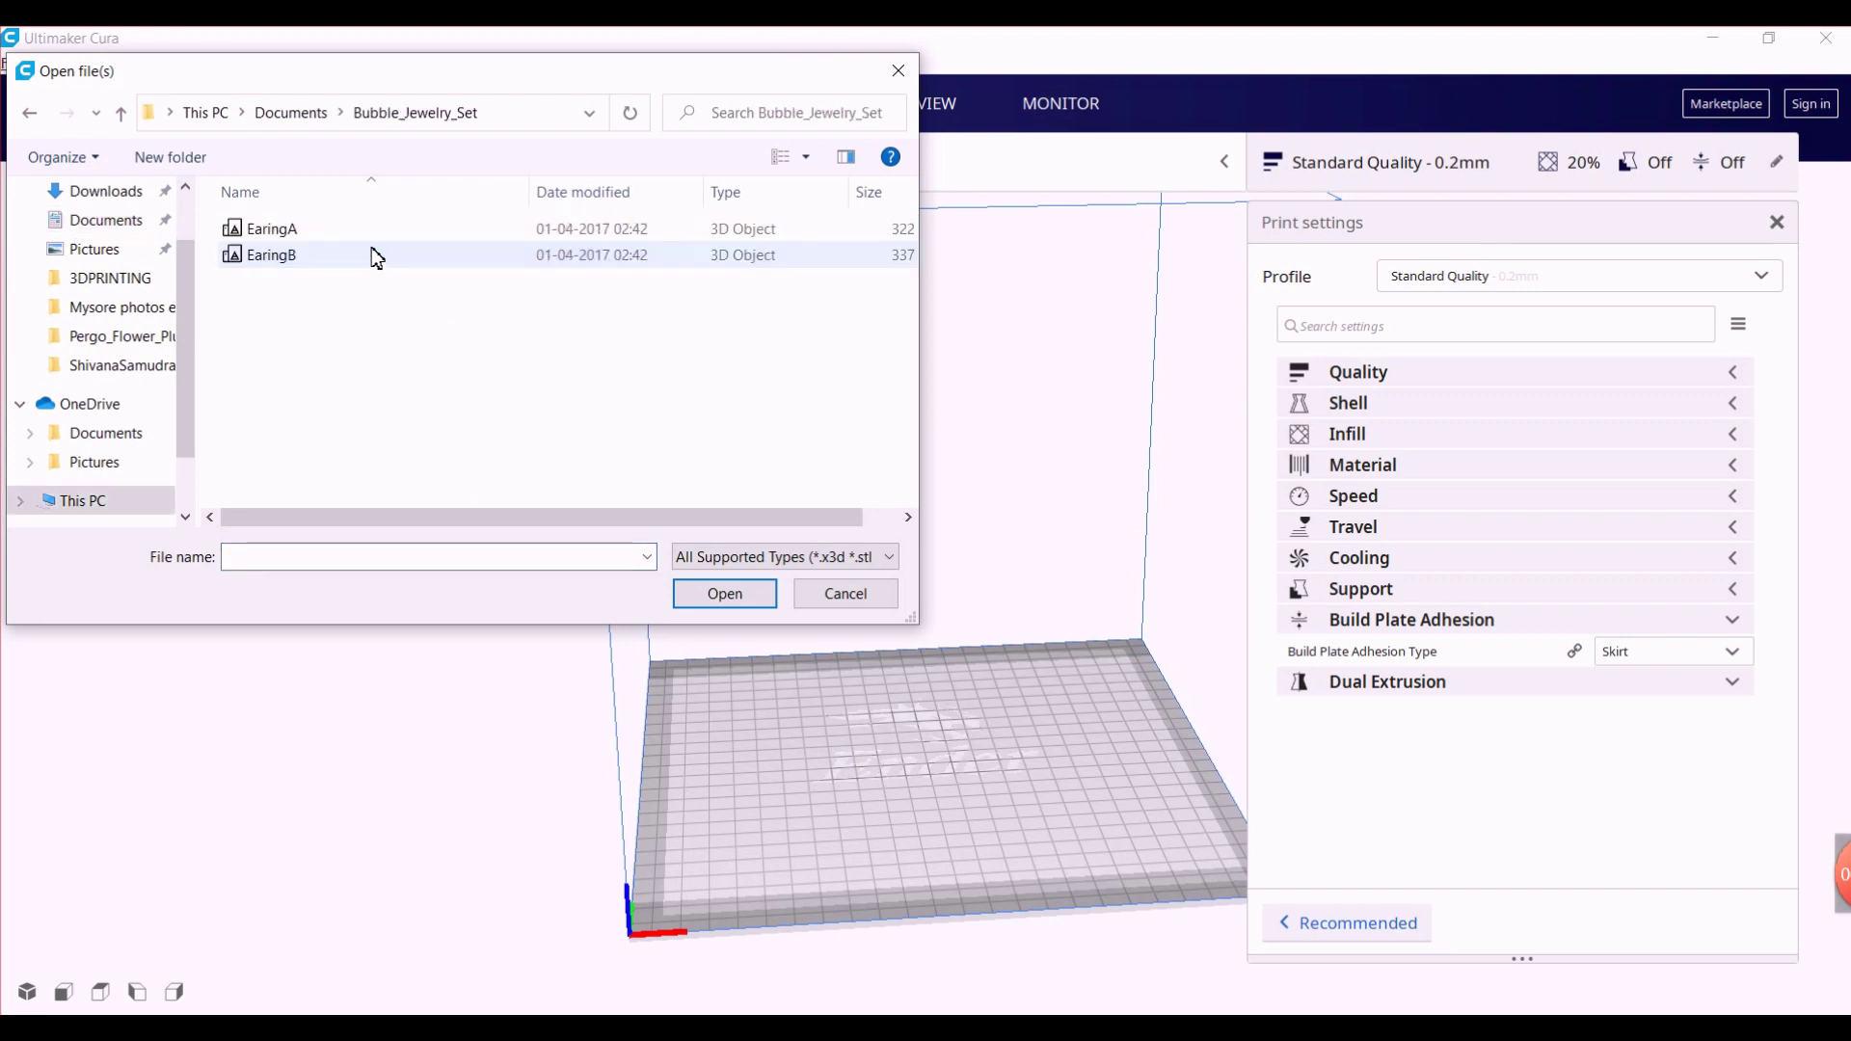
left_click(332, 238)
double_click(333, 238)
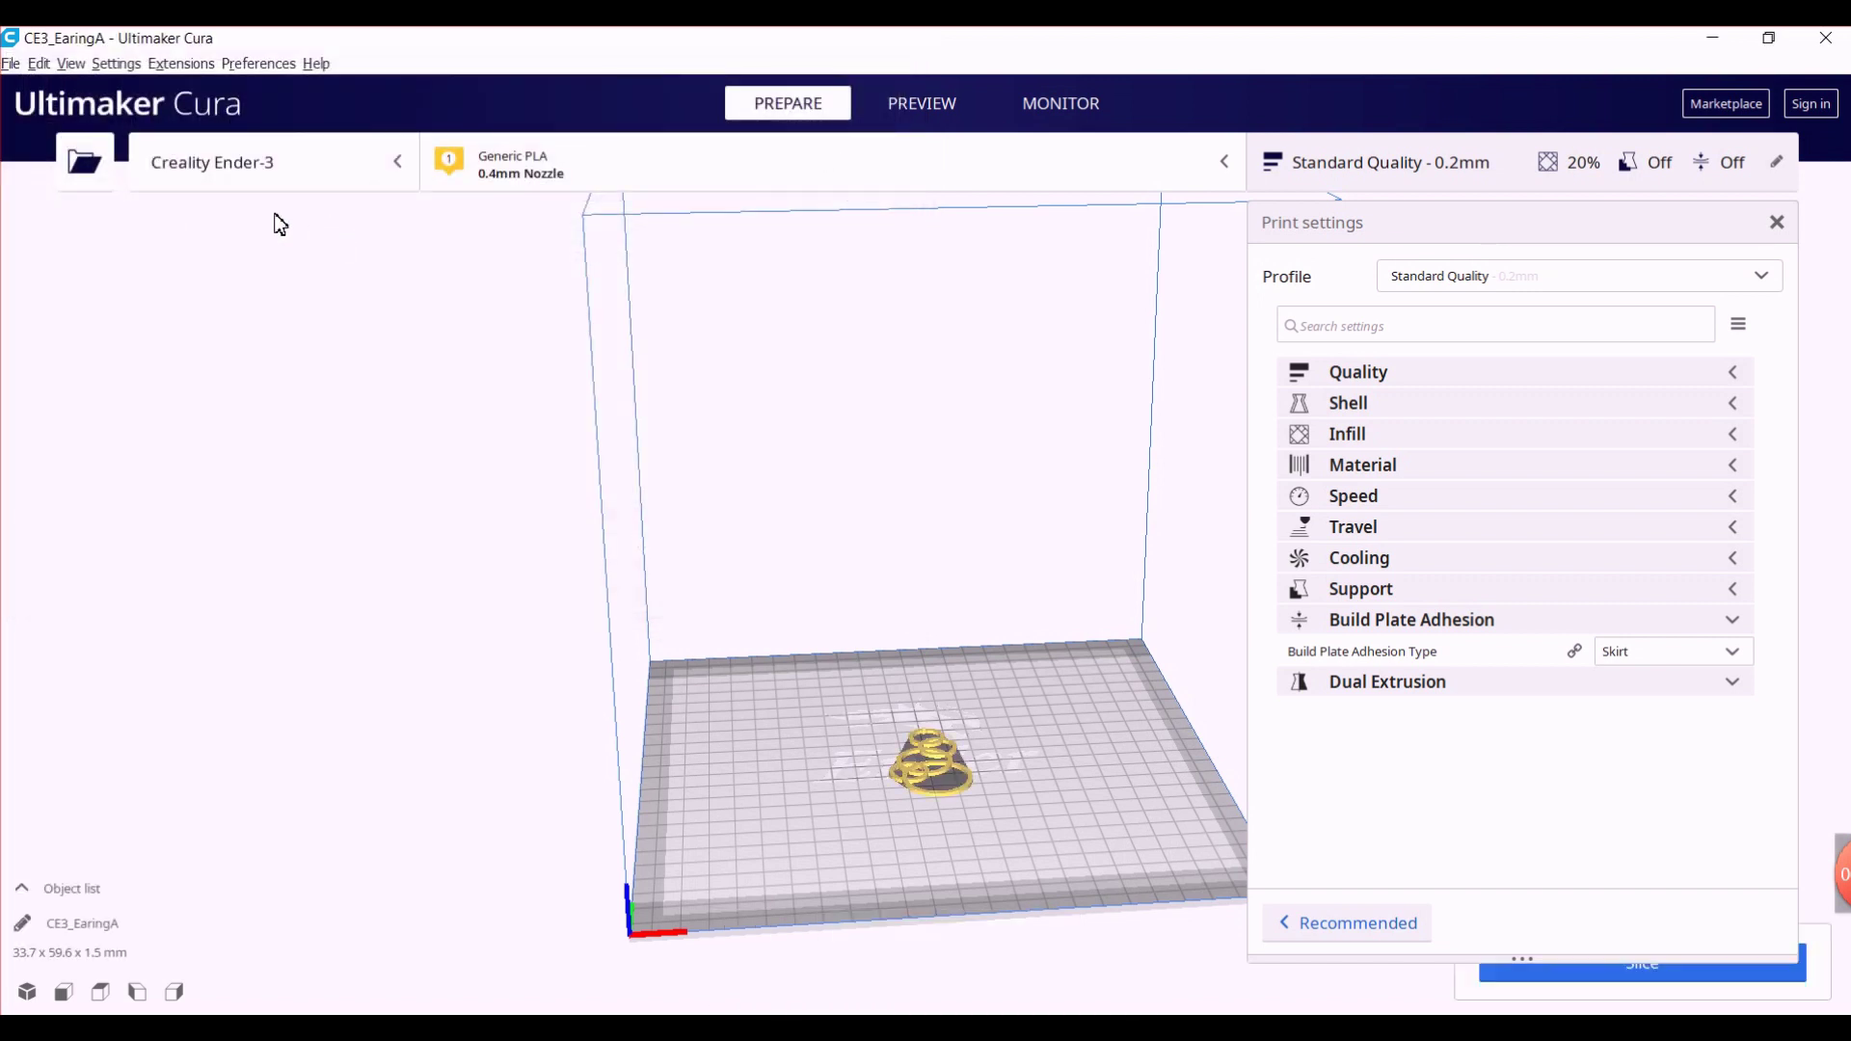
Load EaringB from the same folder onto the build plate.
left_click(11, 62)
left_click(40, 112)
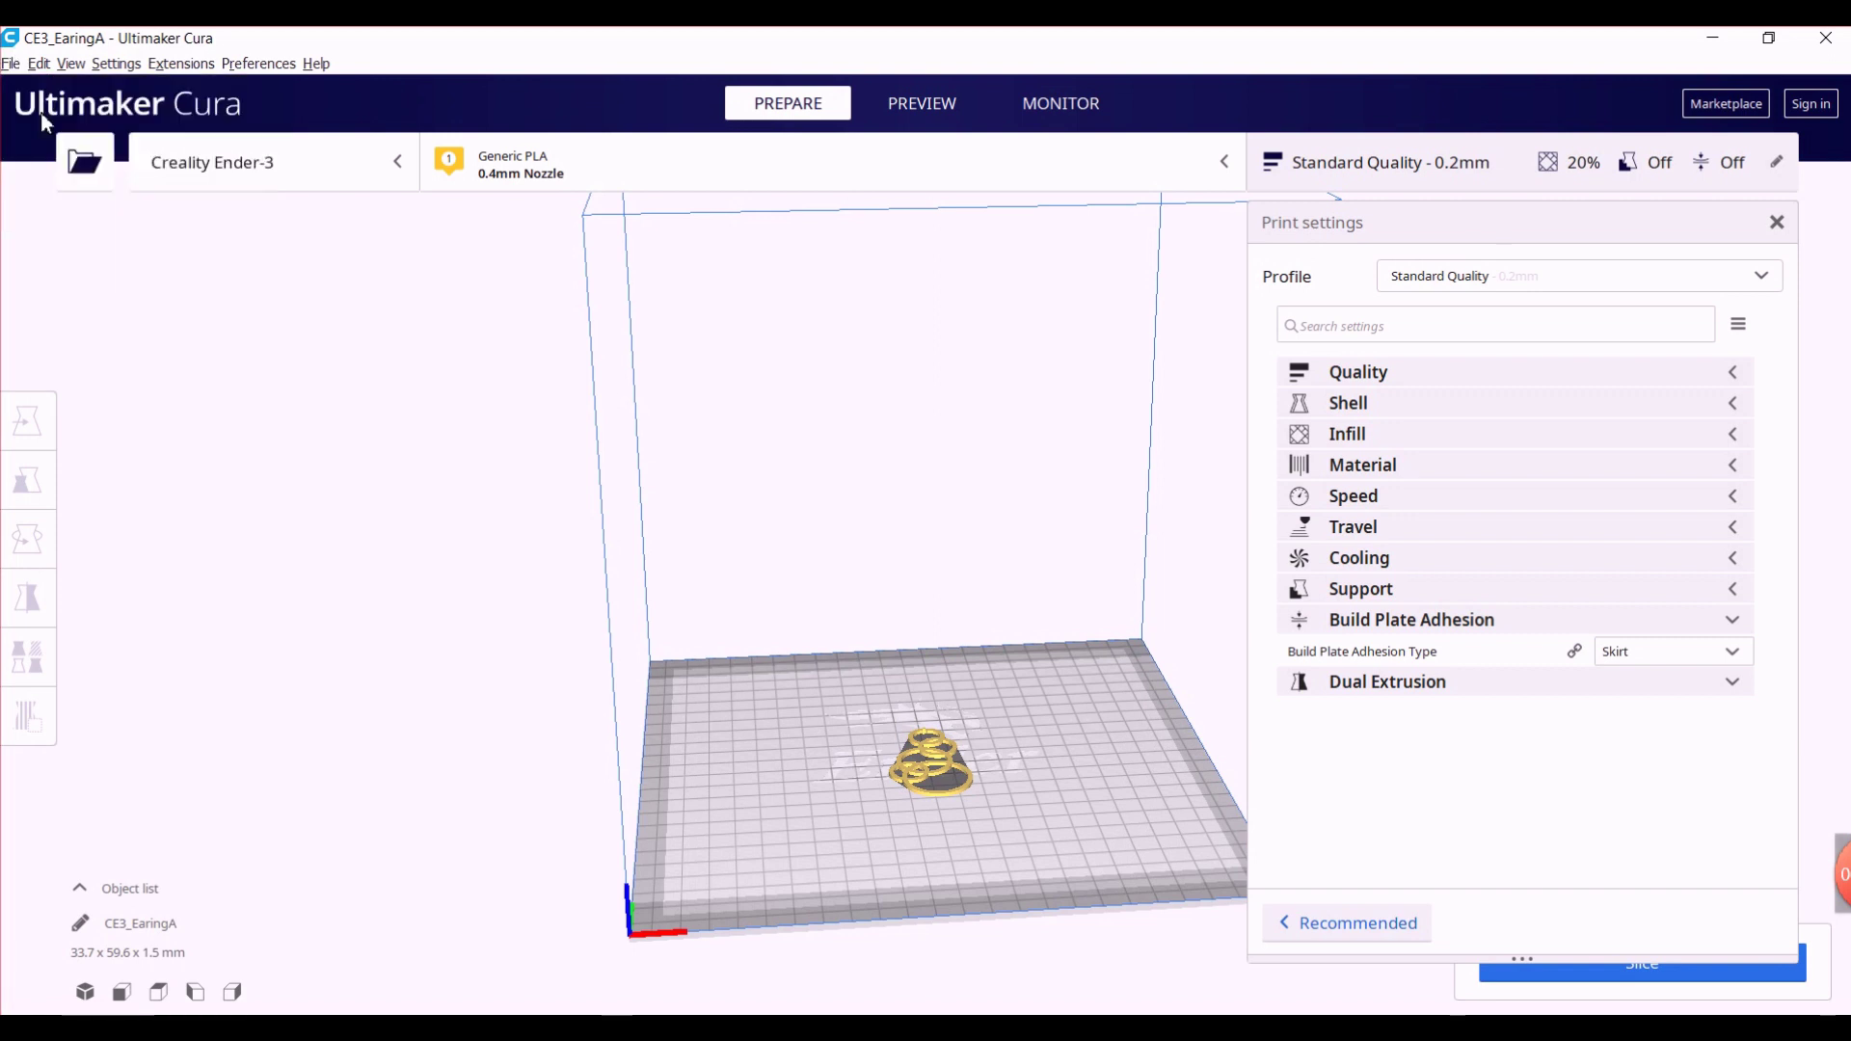
double_click(271, 256)
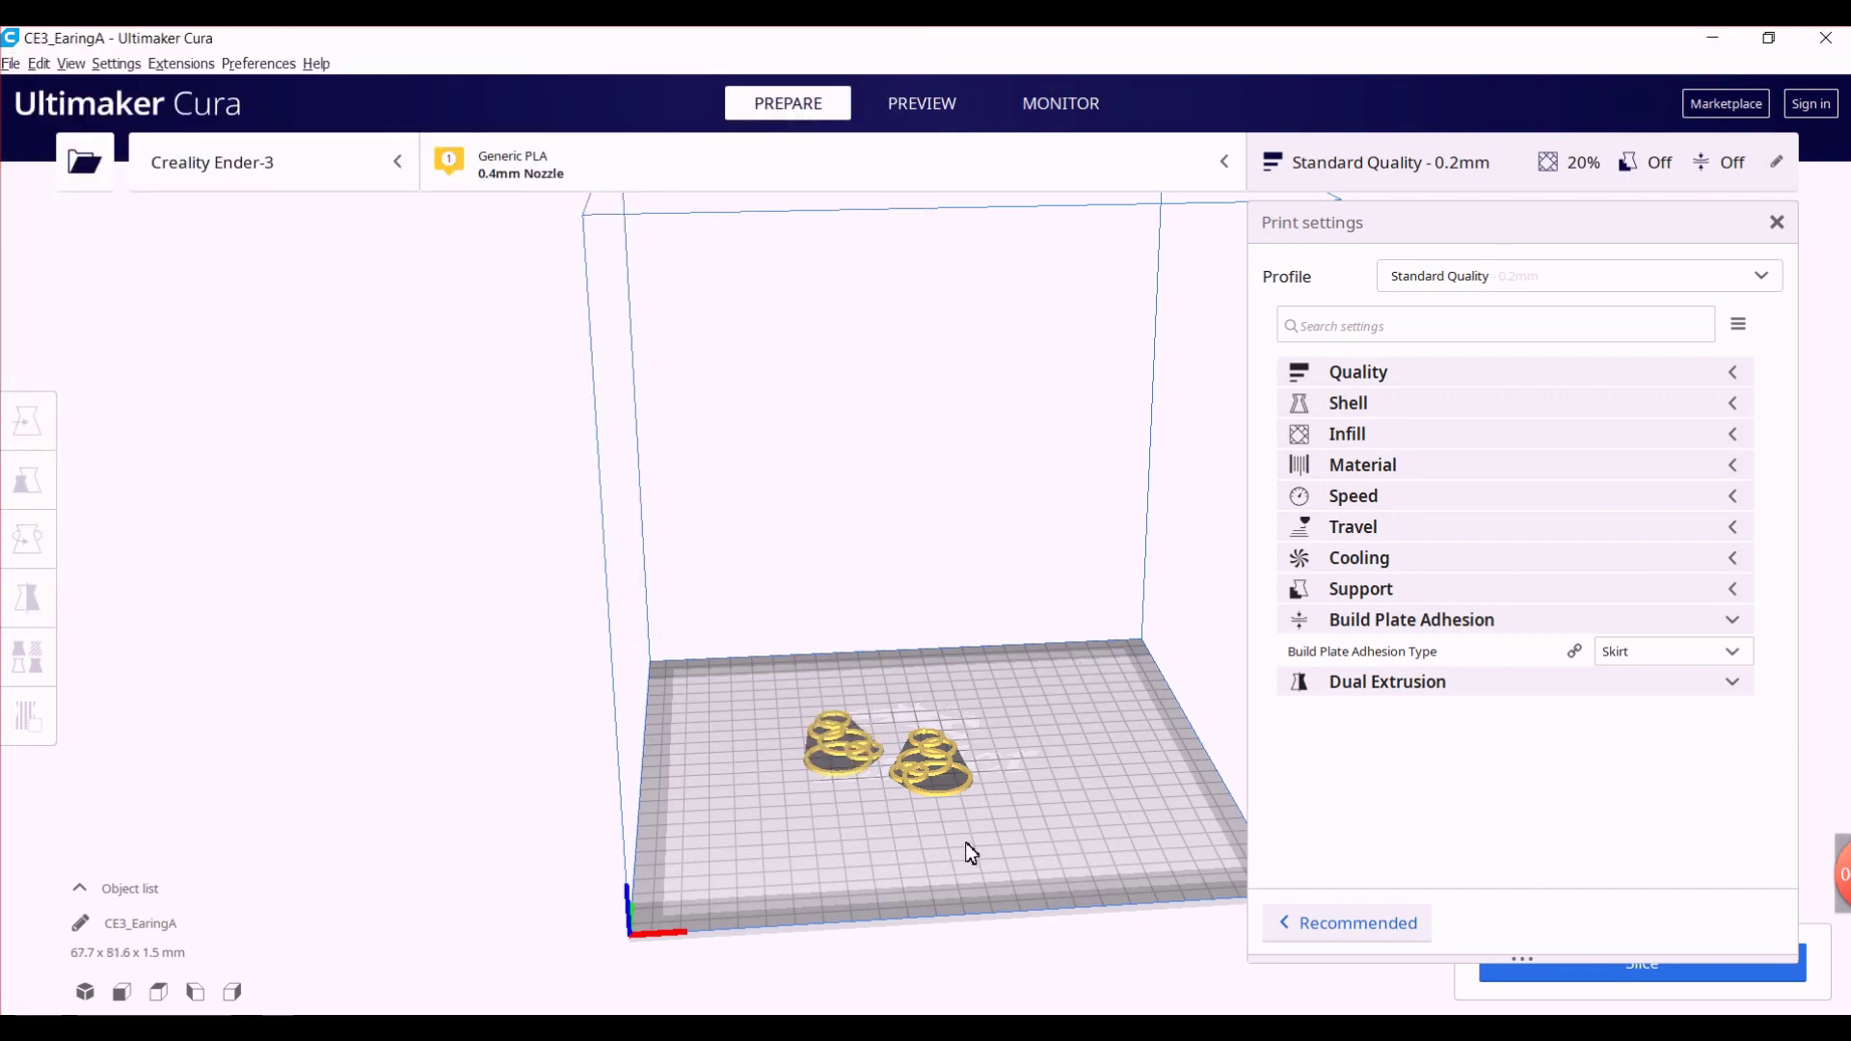
Confirm the right-hand earring is at 100% scale, then slice both earrings.
left_click(931, 762)
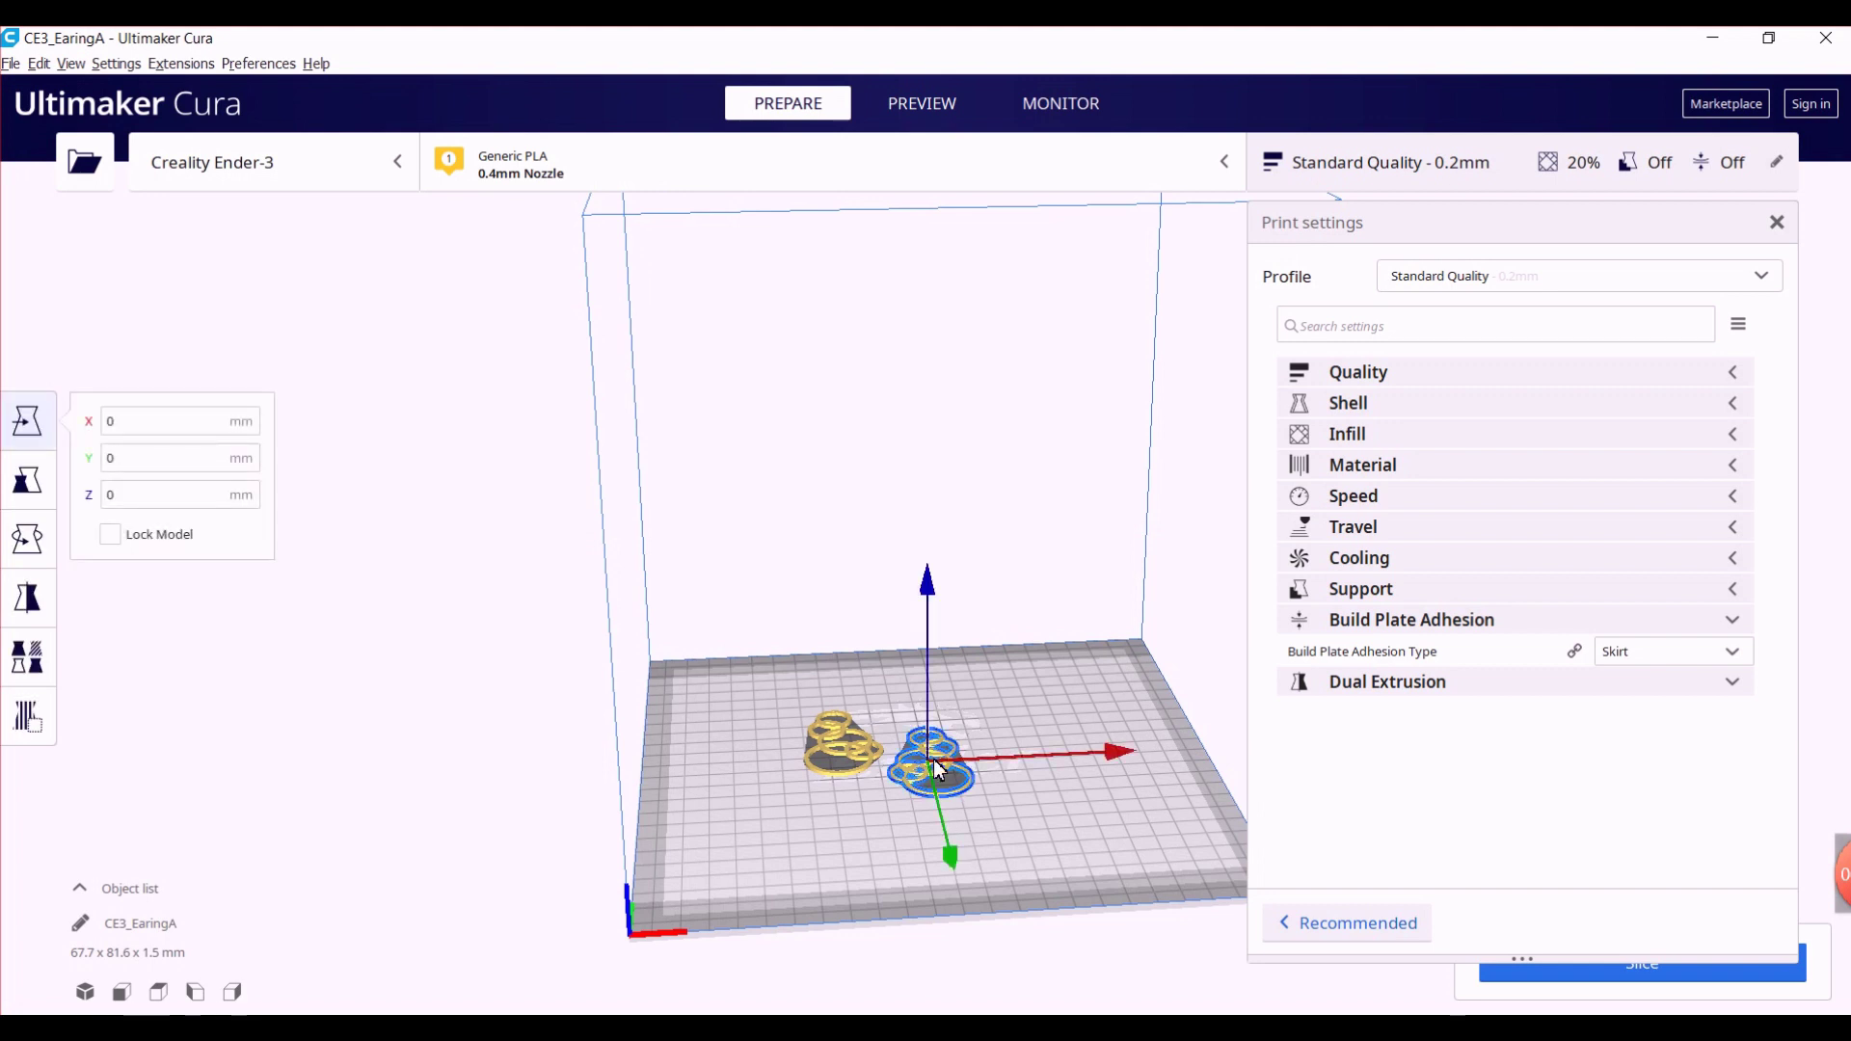
left_click(41, 498)
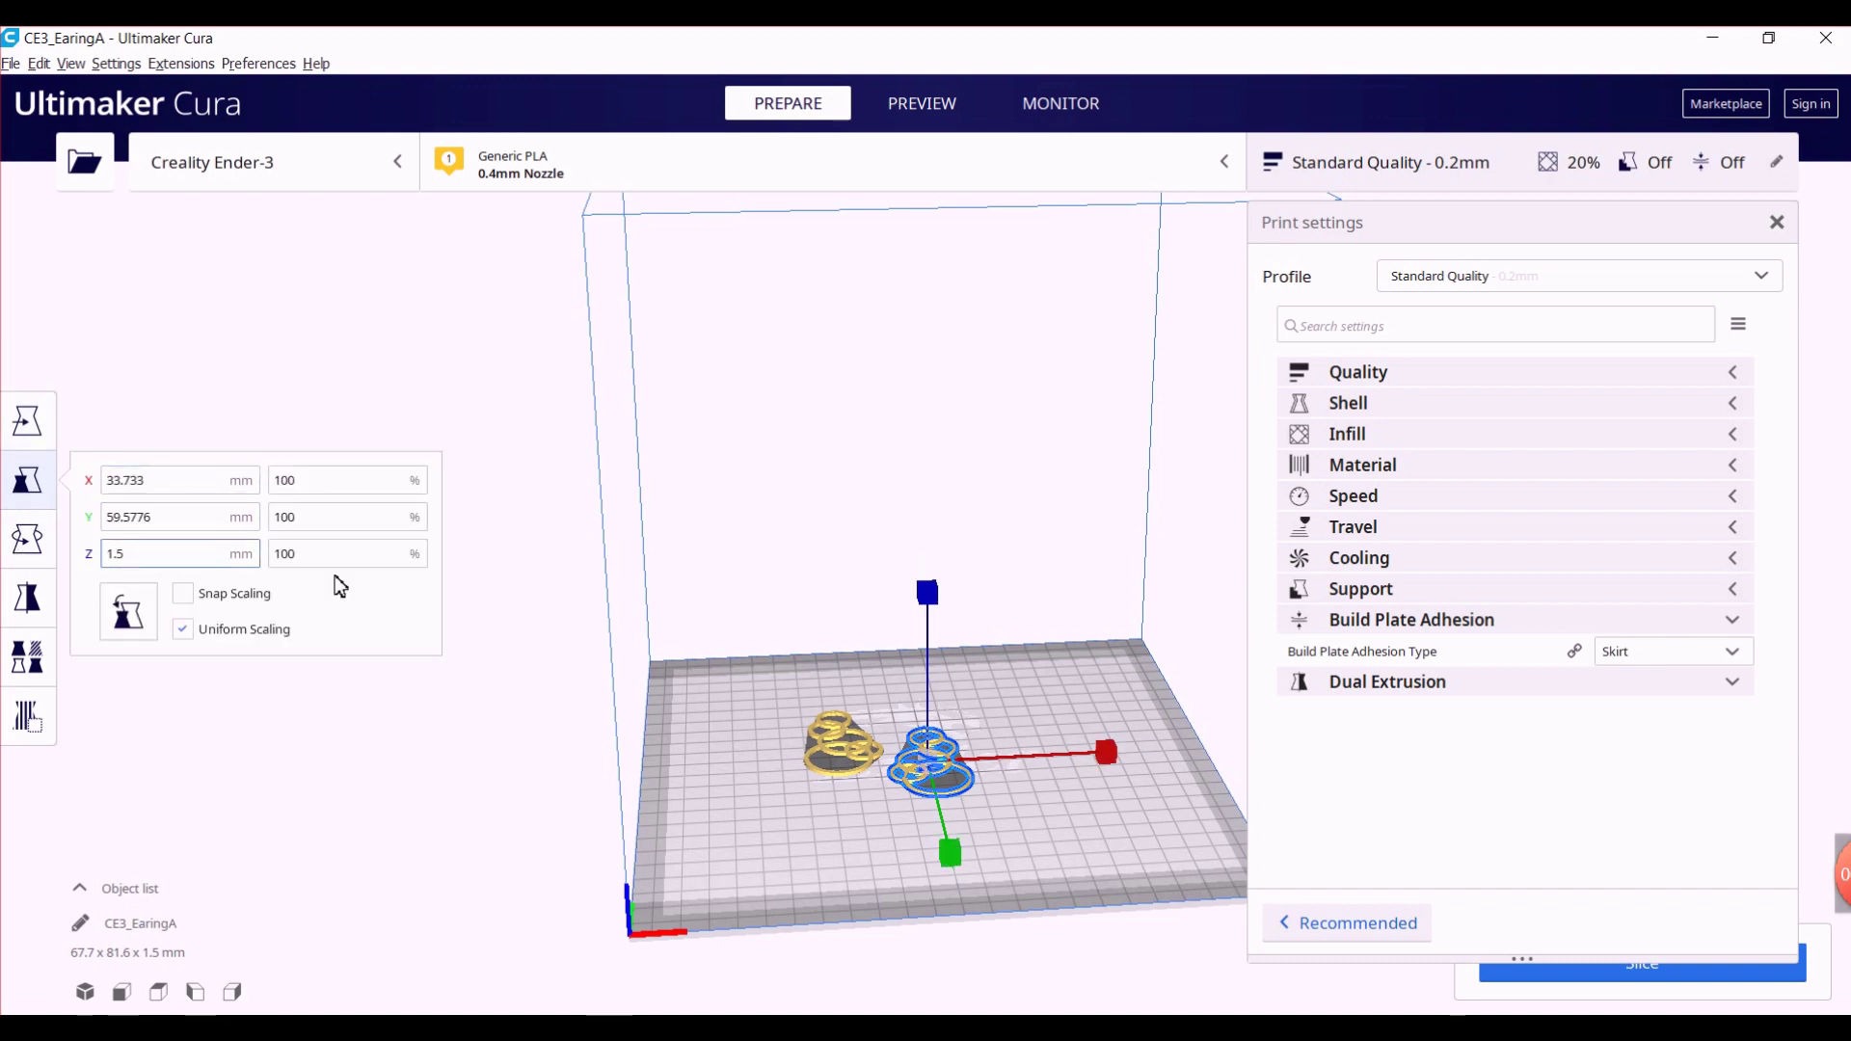
left_click(538, 579)
right_click_drag(906, 805, 958, 765)
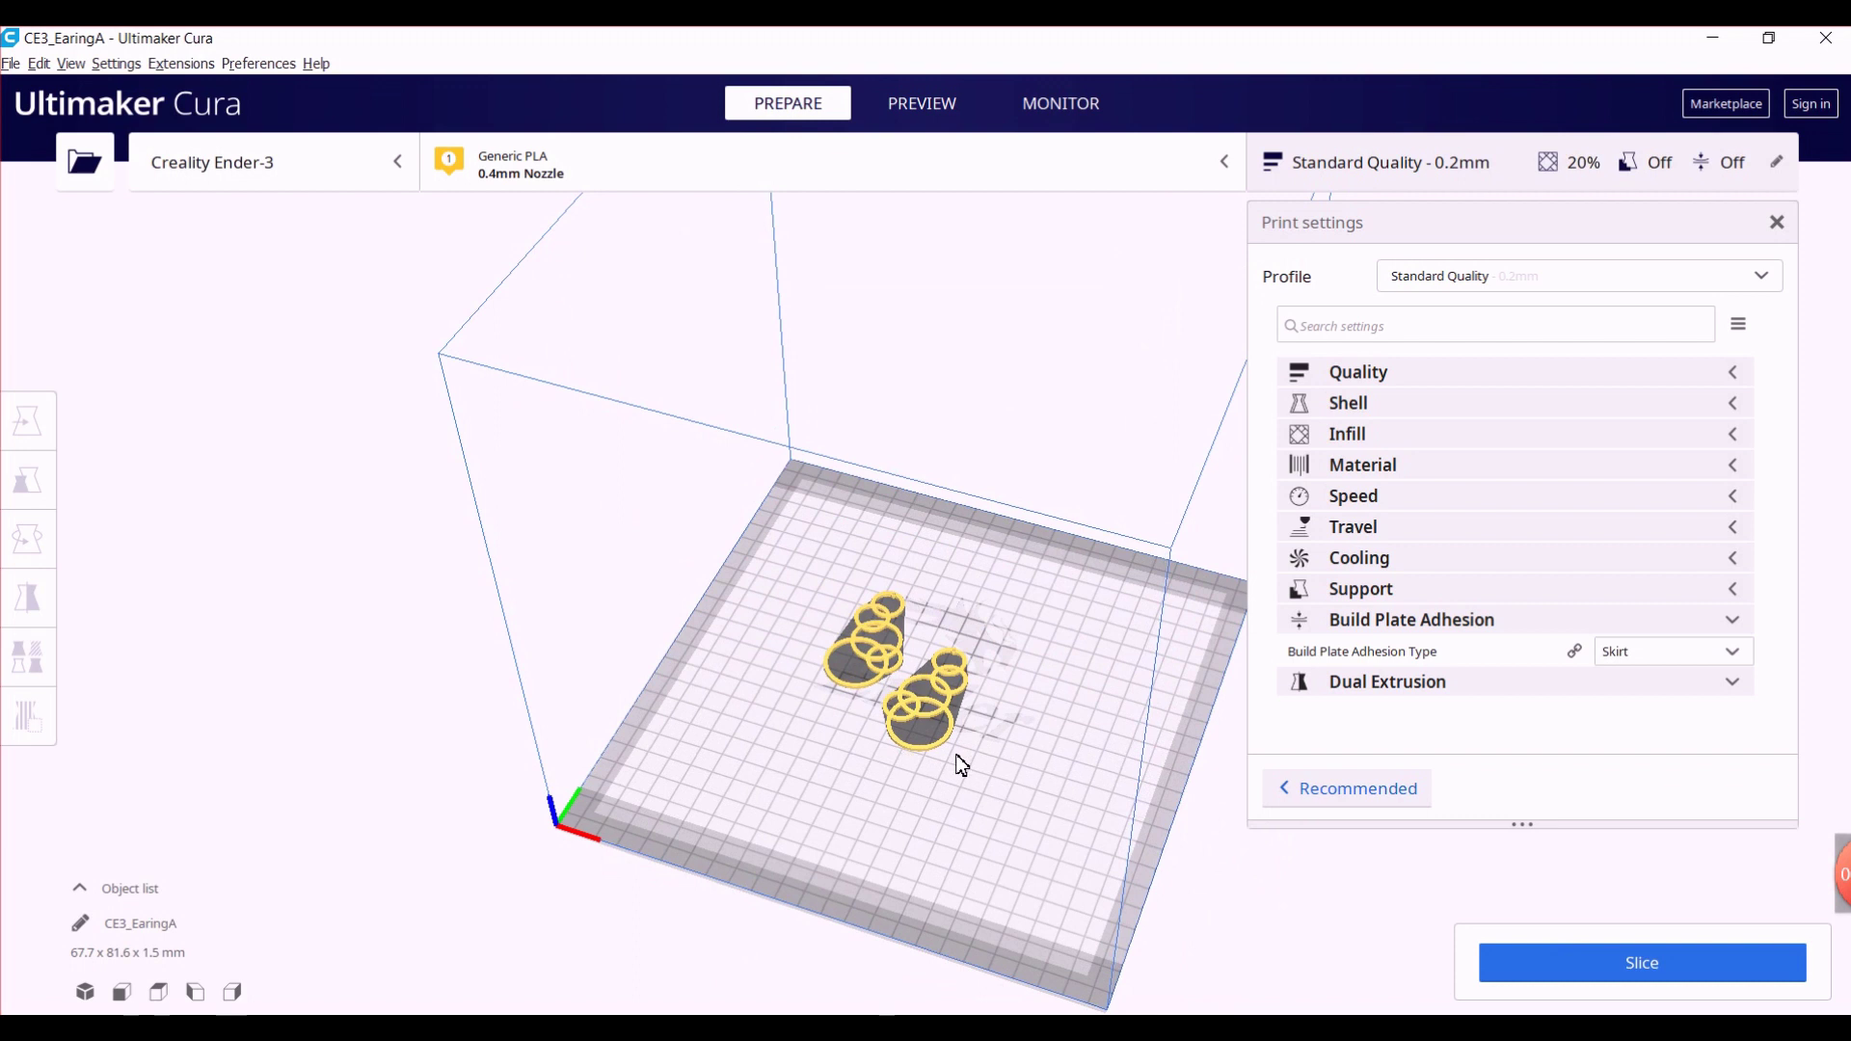
left_click(1636, 976)
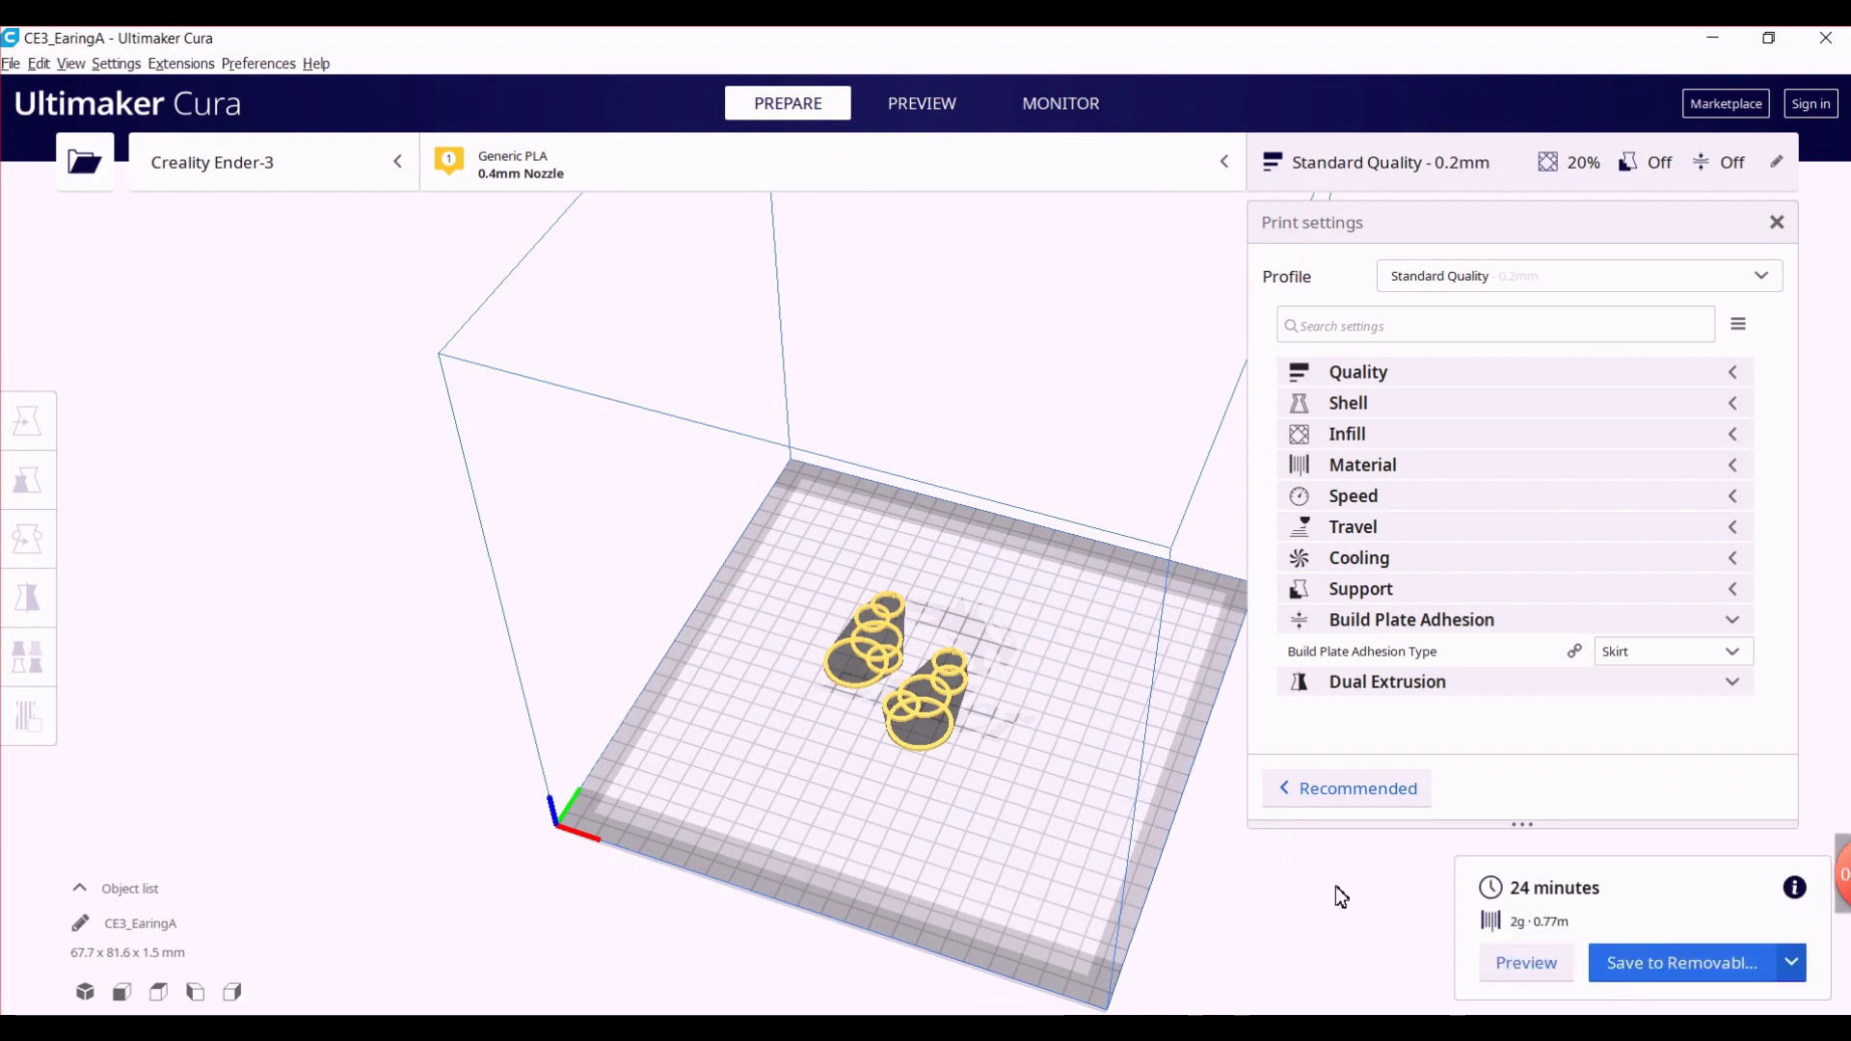
Save the sliced G-code to the removable drive (D:) as CE3_EaringA.gcode.
left_click(1703, 983)
left_click(1796, 967)
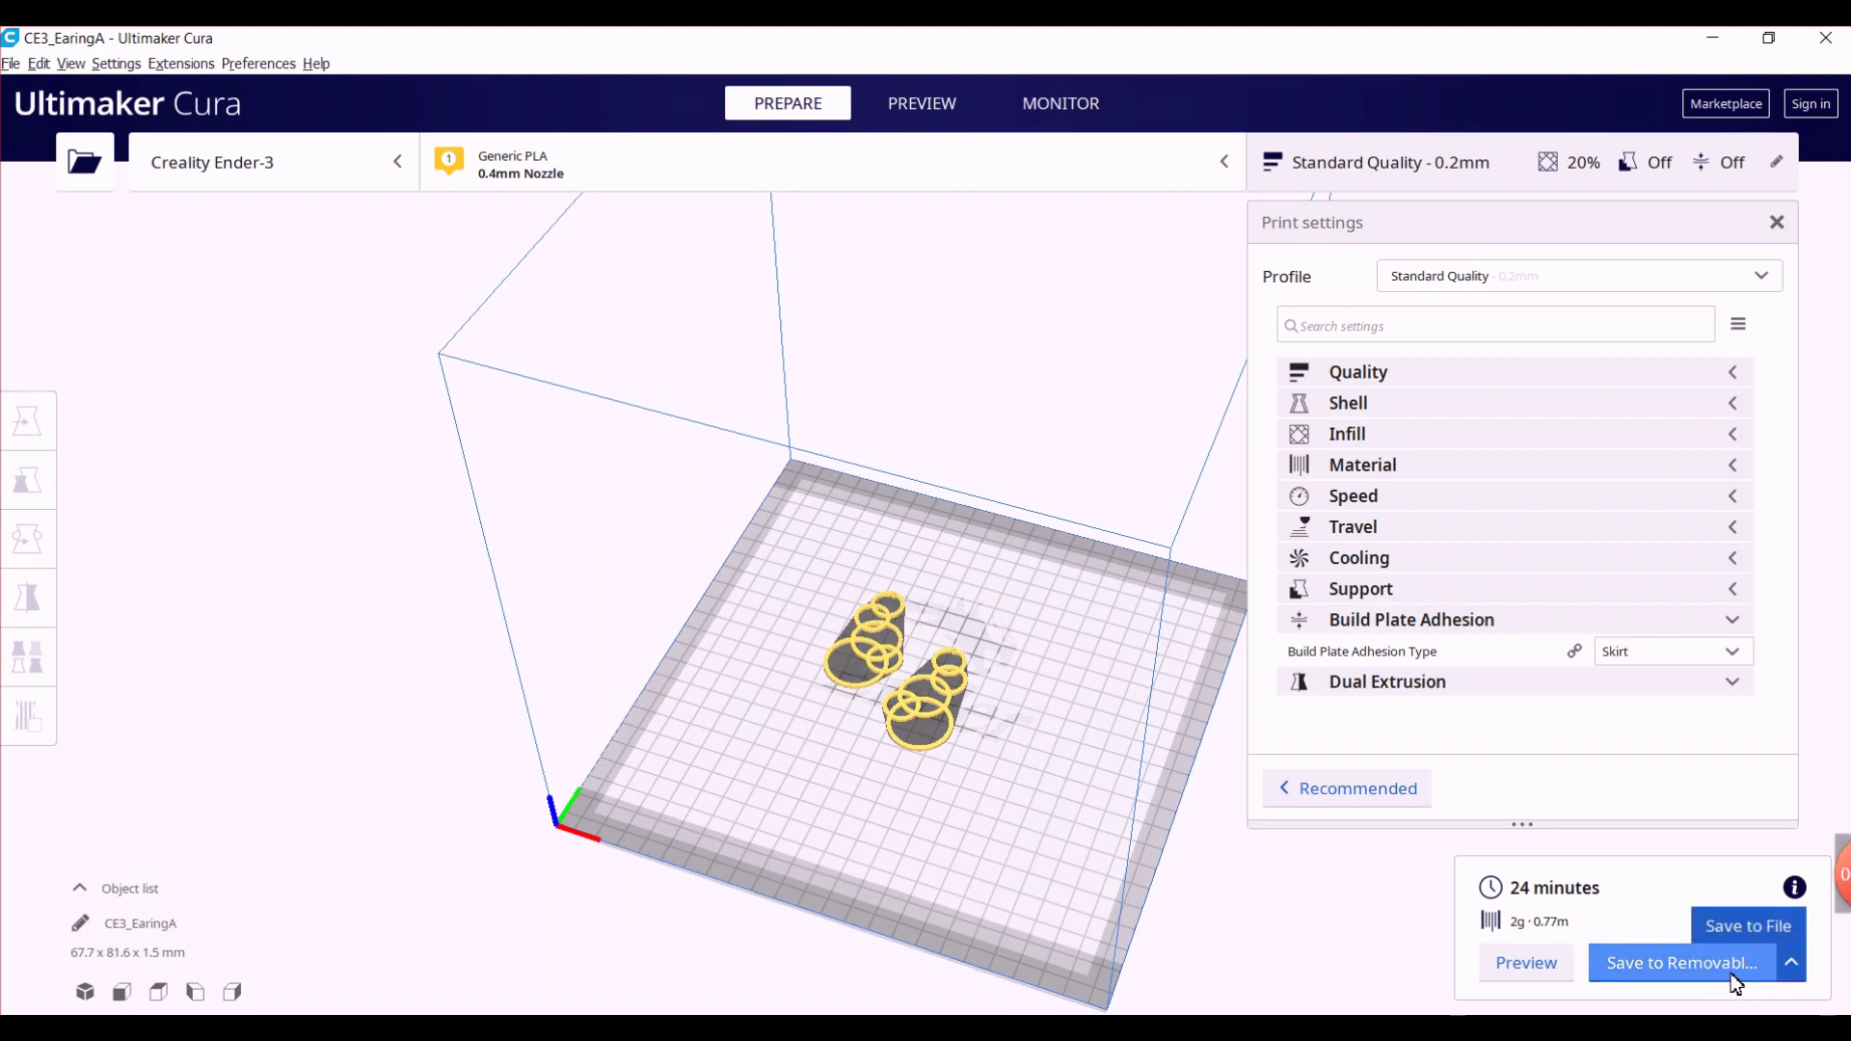
left_click(1598, 951)
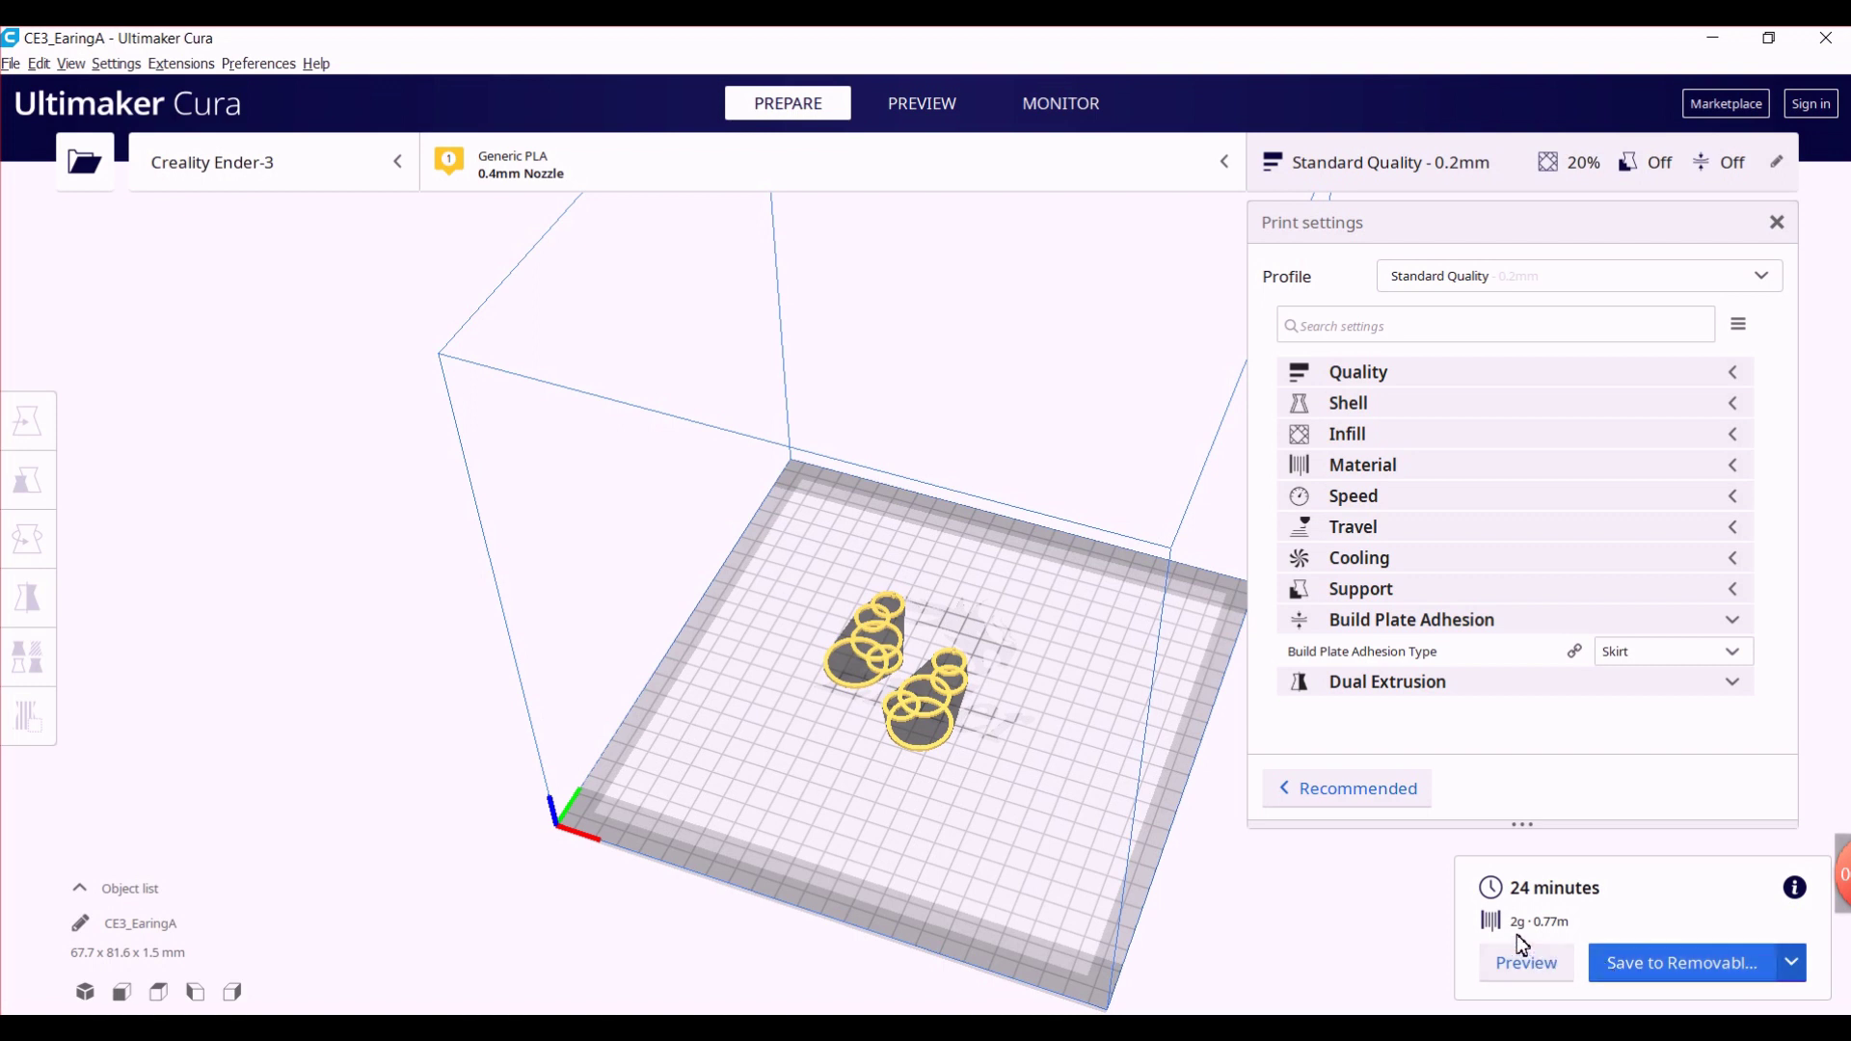
left_click(1710, 983)
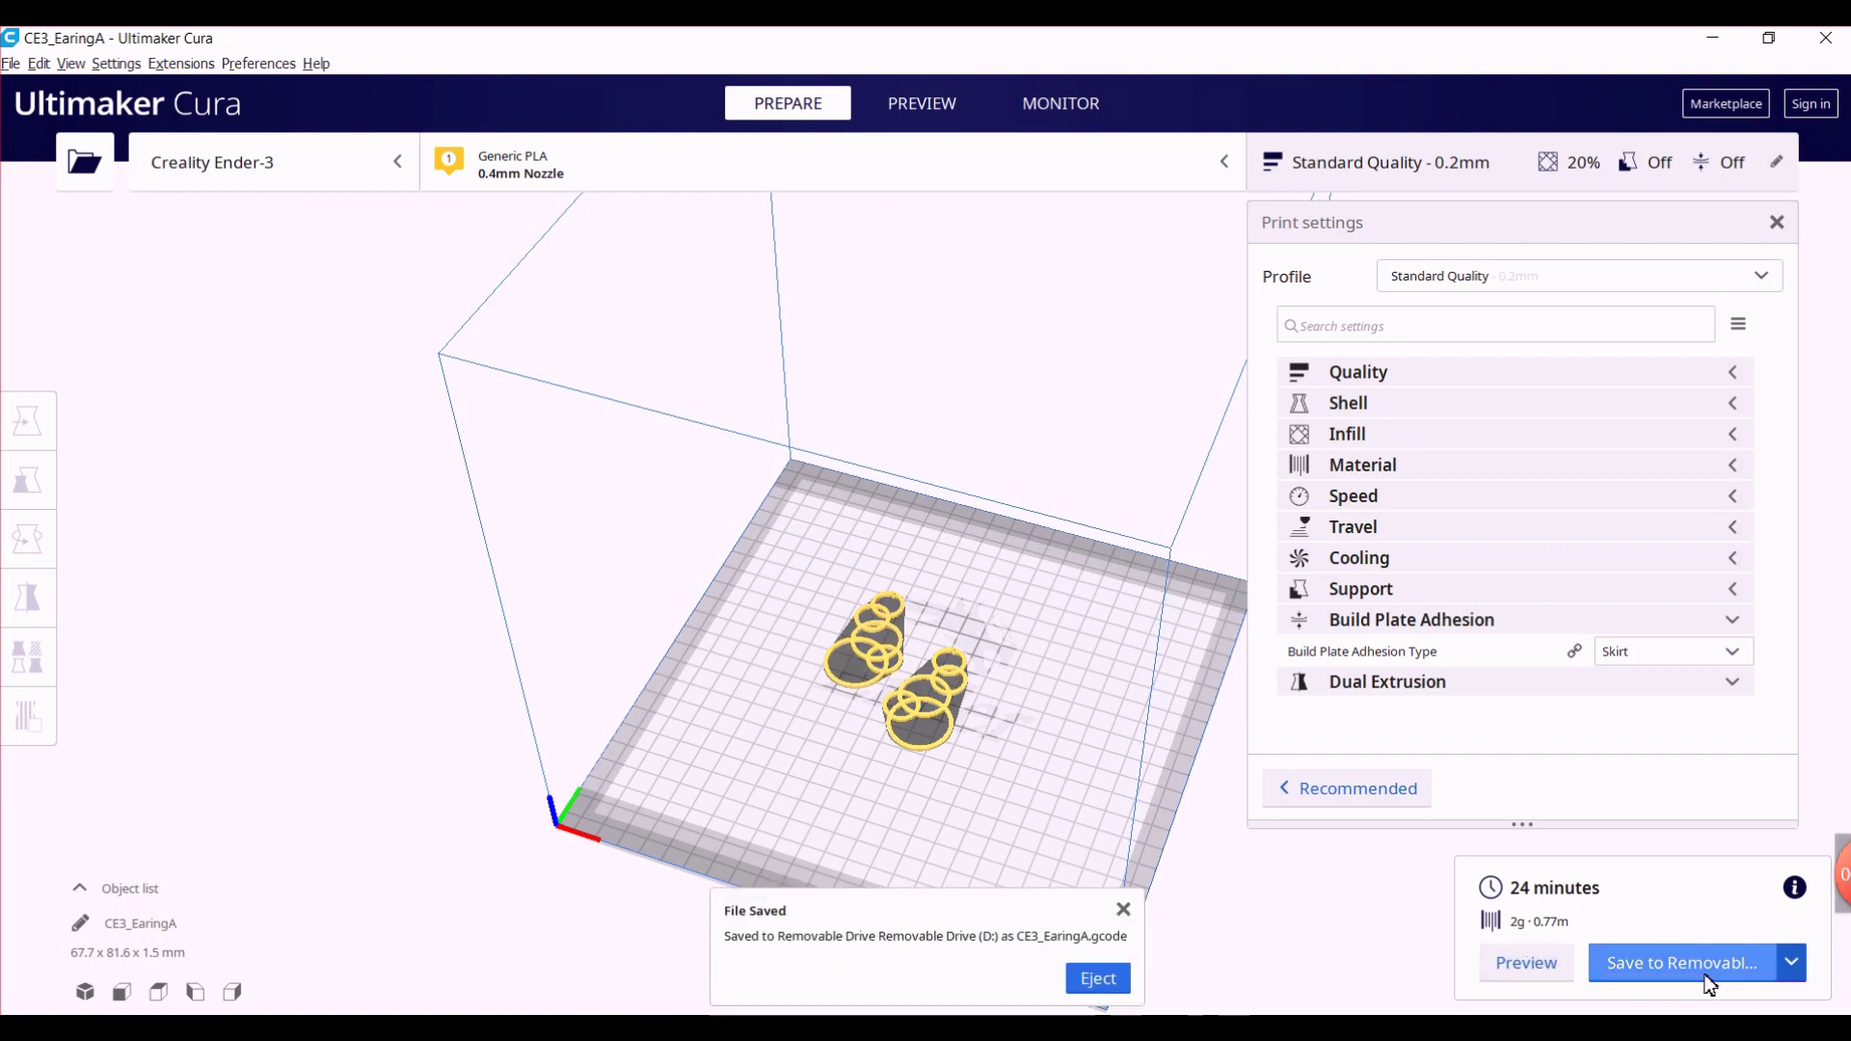